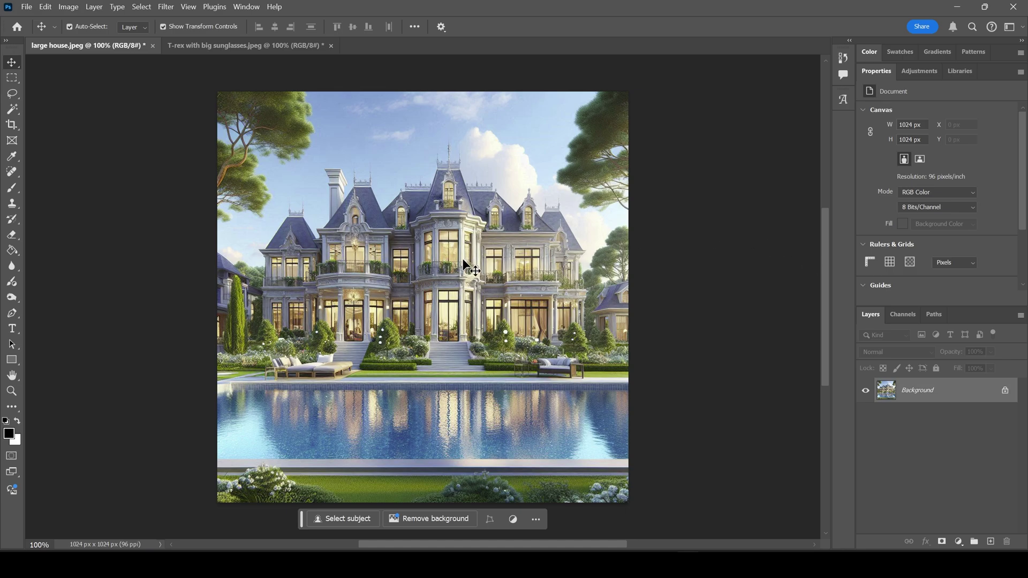
Look over both open images, the T-rex with big sunglasses and the large house, ending on the large house image.
{"action": "left_click", "coordinate": [203, 46]}
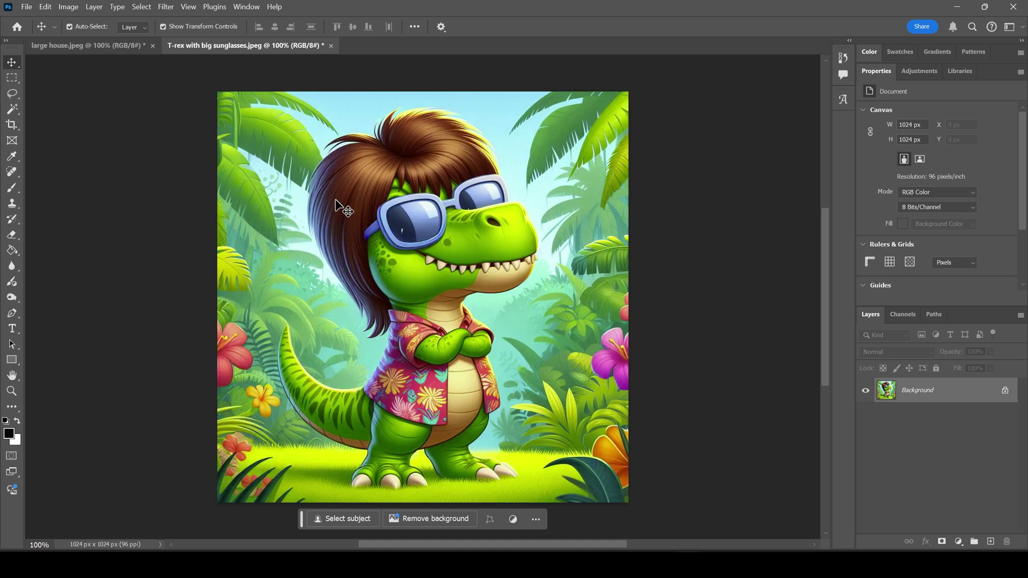
{"action": "left_click", "coordinate": [75, 46]}
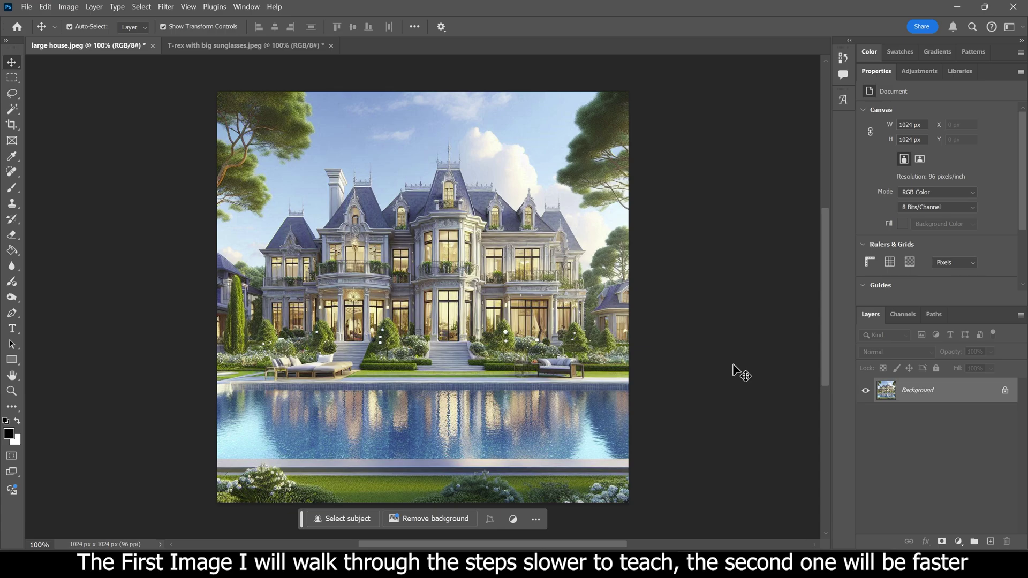
{"action": "left_click", "coordinate": [259, 47]}
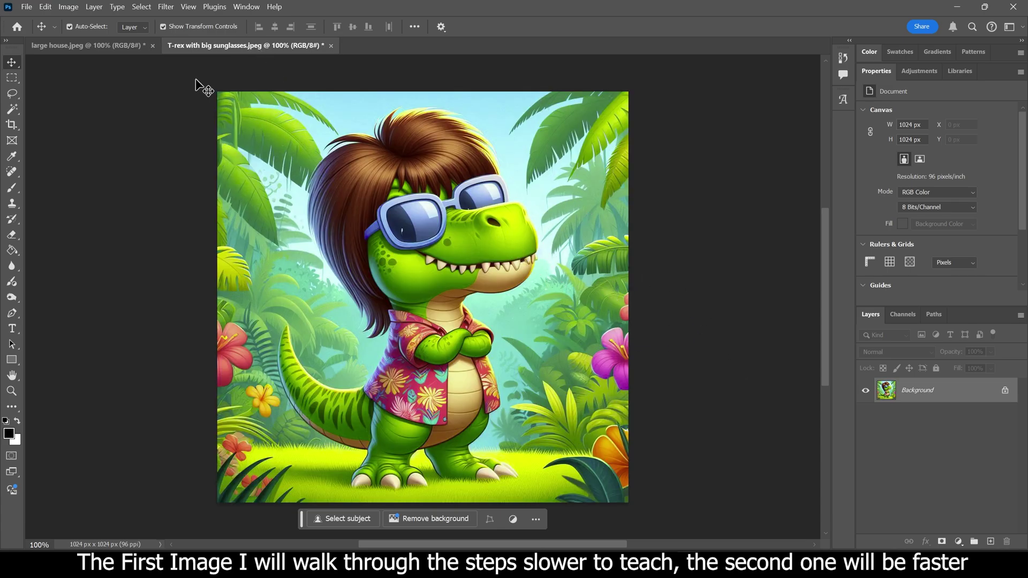
{"action": "left_click", "coordinate": [120, 44]}
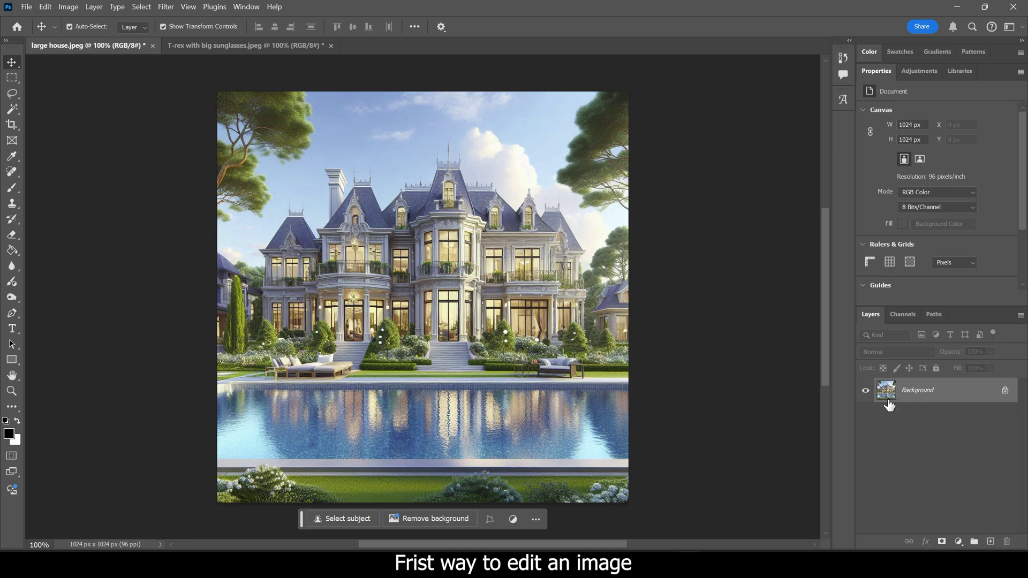
Duplicate the large house image's Background layer and apply the Find Edges filter to the copy.
{"action": "left_click_drag", "start_coordinate": [897, 394], "coordinate": [993, 543]}
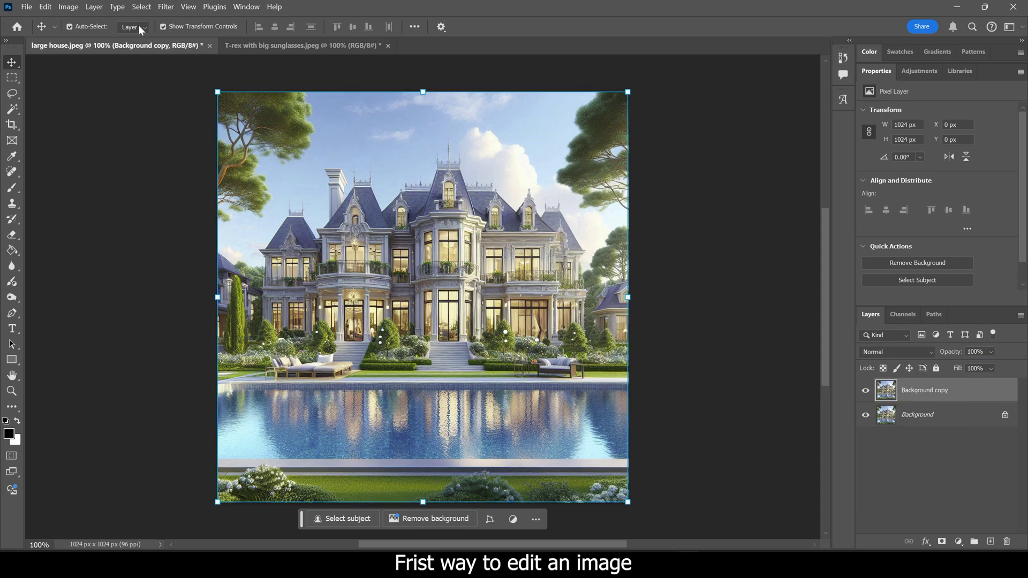
{"action": "left_click", "coordinate": [163, 7]}
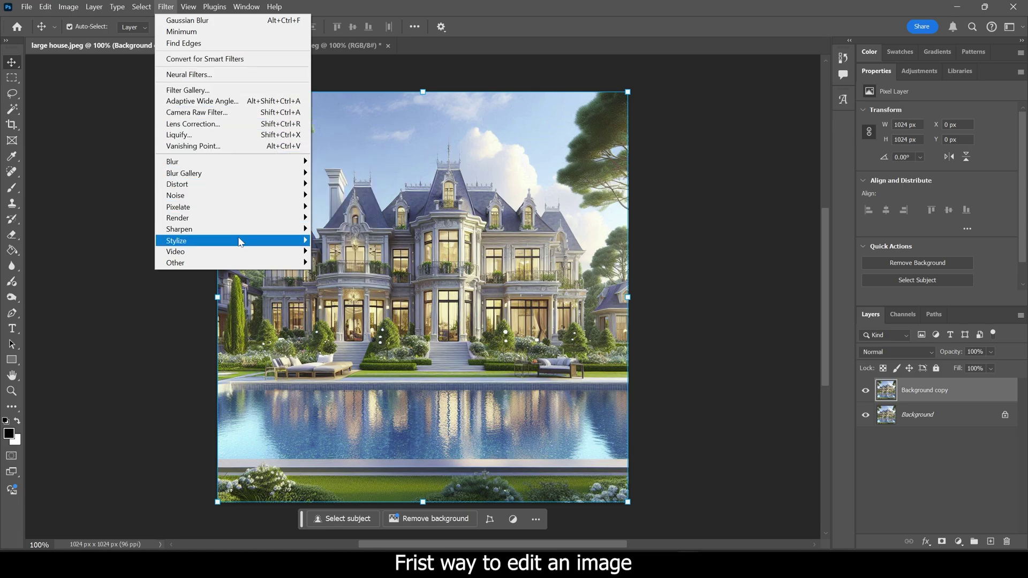
{"action": "mouse_move", "coordinate": [242, 241]}
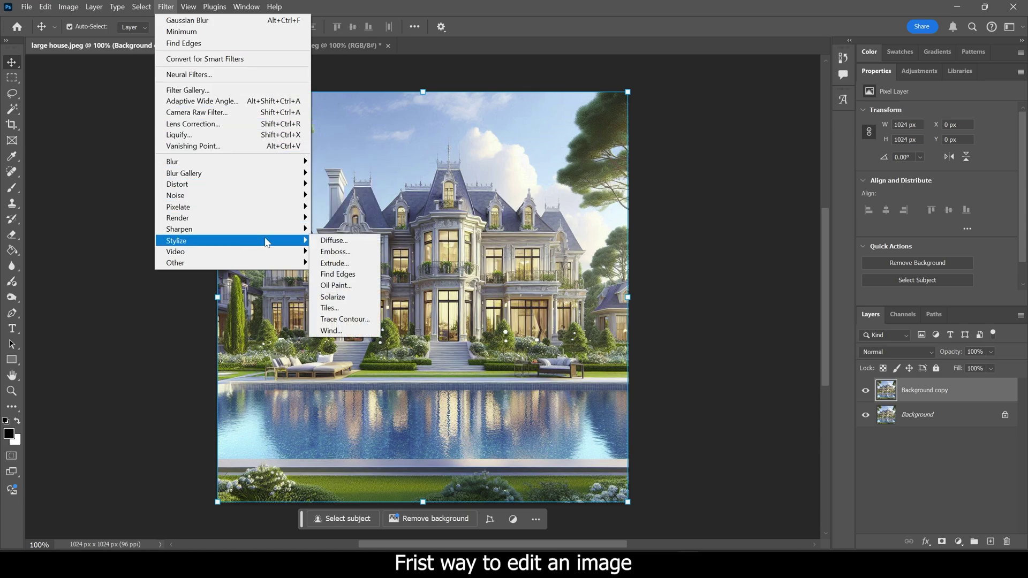
{"action": "left_click", "coordinate": [353, 277]}
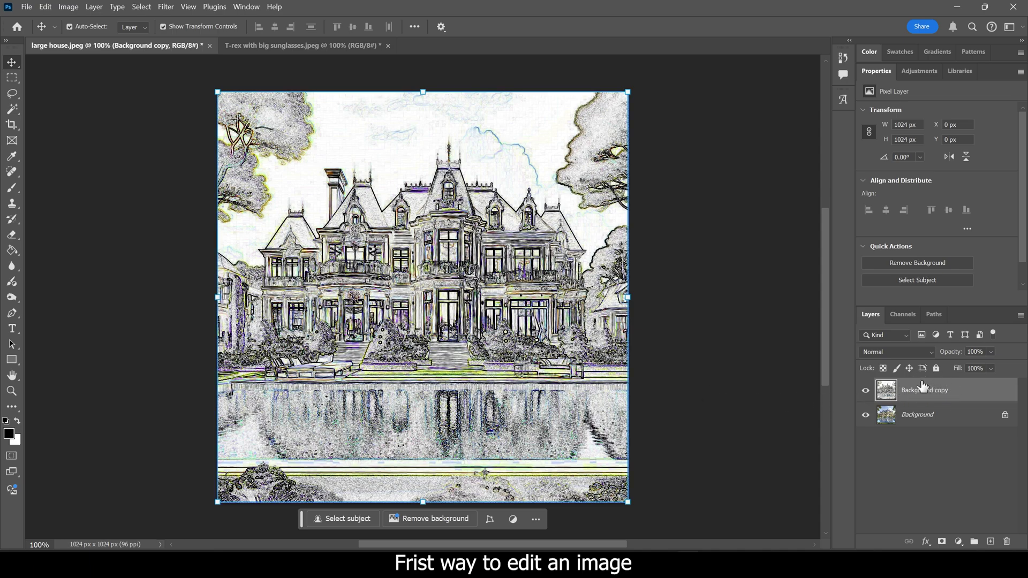
Convert the edge-traced layer to grayscale with a Black & White adjustment, setting Reds to 26% and Yellows to 77%.
{"action": "left_click", "coordinate": [959, 542]}
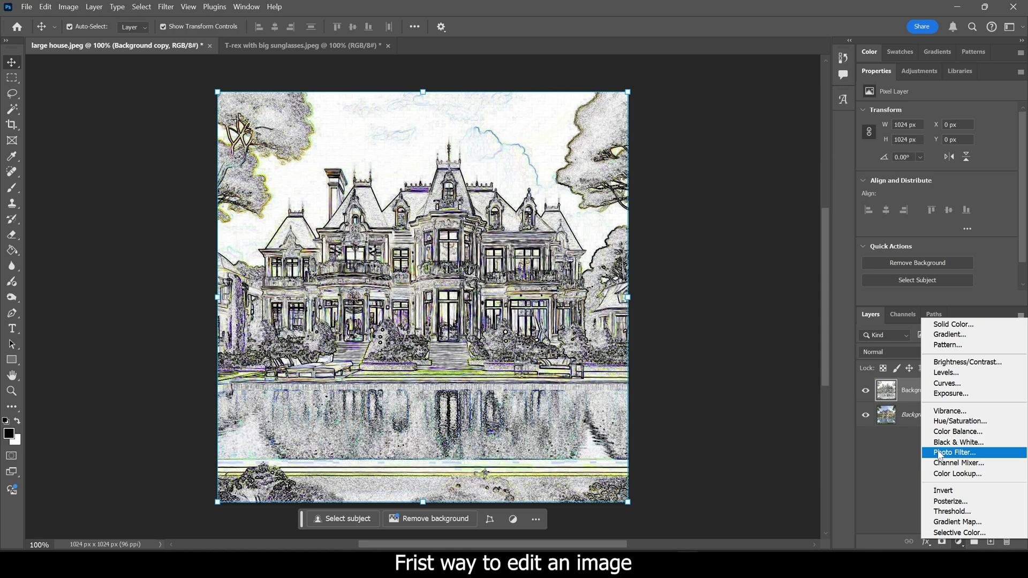
{"action": "left_click", "coordinate": [69, 7]}
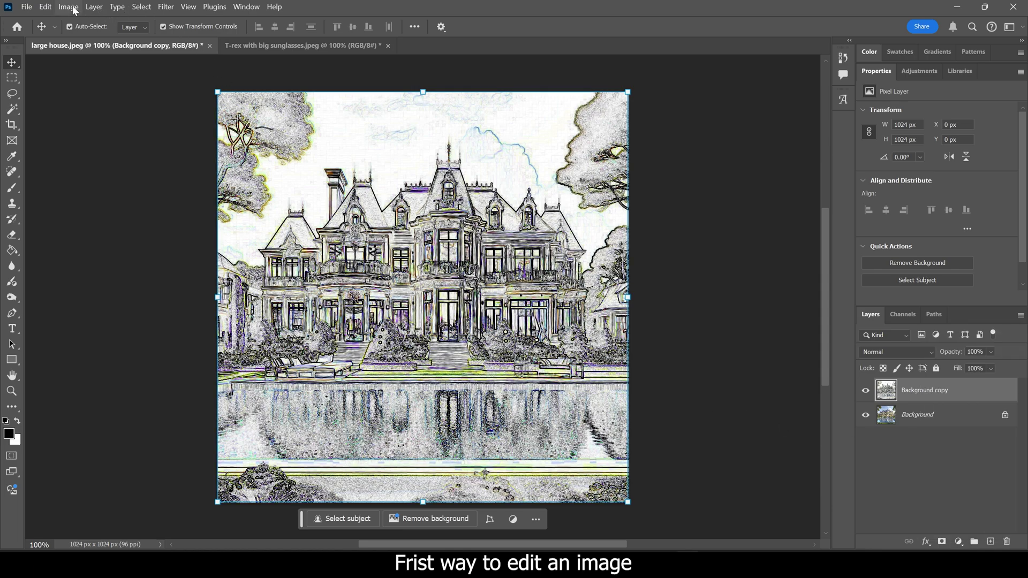
{"action": "left_click", "coordinate": [69, 7]}
{"action": "mouse_move", "coordinate": [89, 36]}
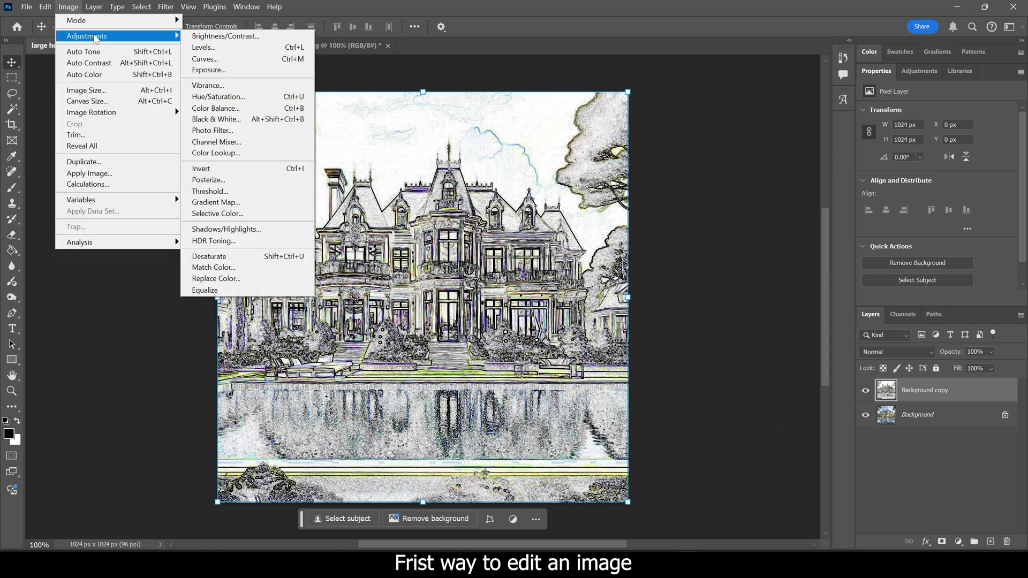
{"action": "left_click", "coordinate": [238, 123]}
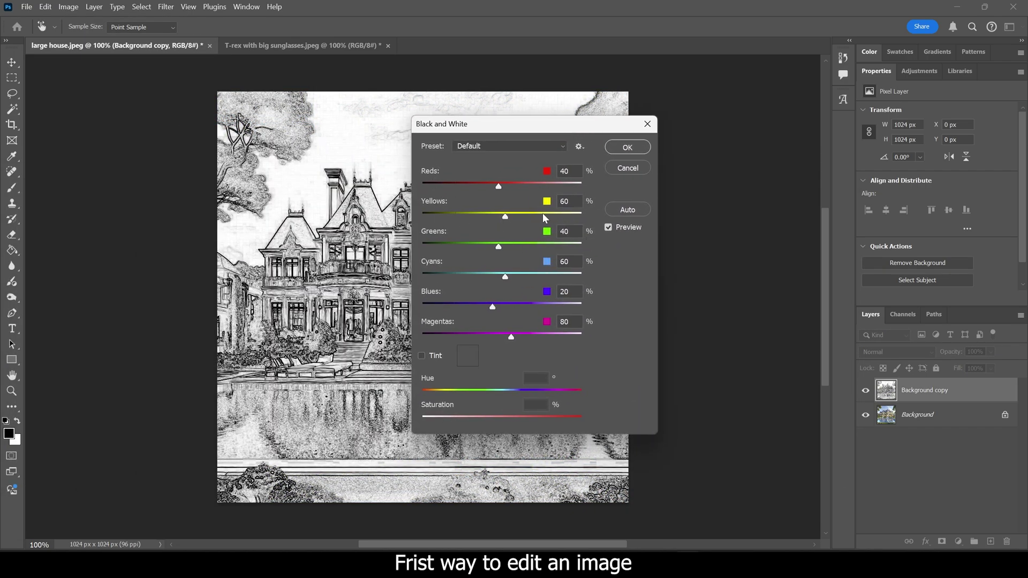
{"action": "left_click_drag", "start_coordinate": [519, 128], "coordinate": [657, 96]}
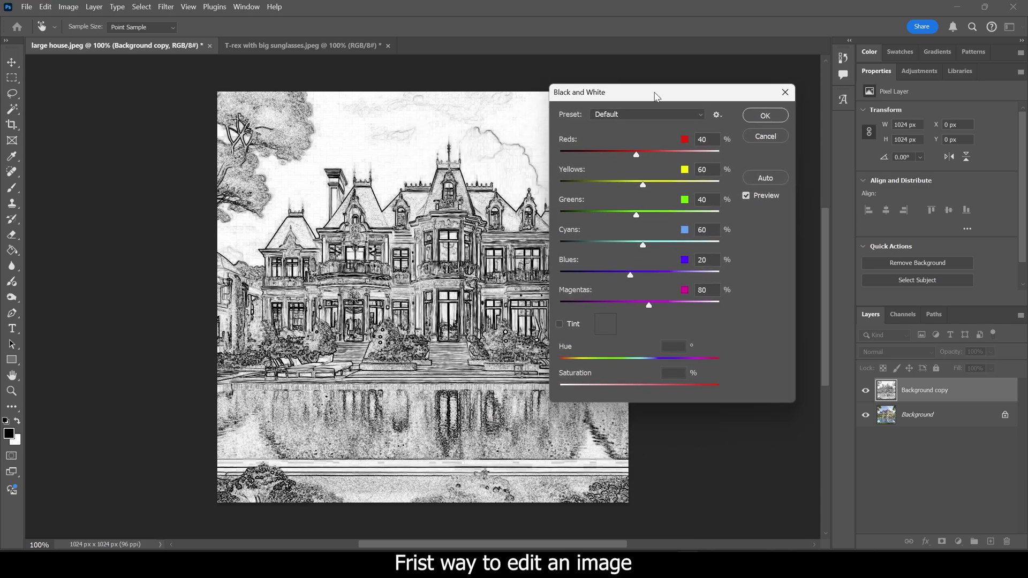
{"action": "left_click_drag", "start_coordinate": [644, 185], "coordinate": [633, 155]}
{"action": "left_click", "coordinate": [632, 155]}
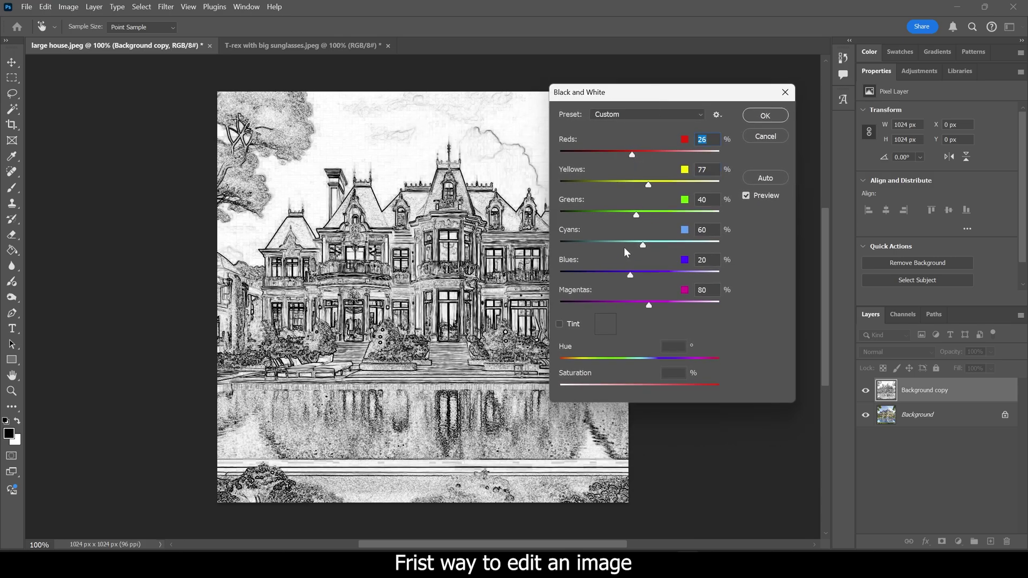
{"action": "left_click", "coordinate": [754, 119]}
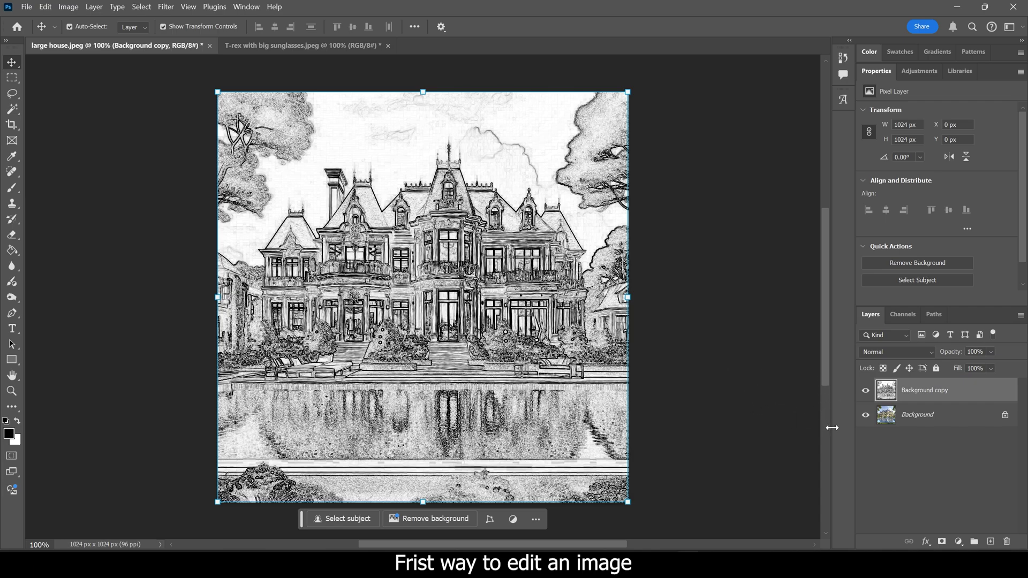
Apply Levels to the black-and-white layer with input shadows 35 and highlights 208, fine-tuning the midtones.
{"action": "left_click", "coordinate": [960, 542]}
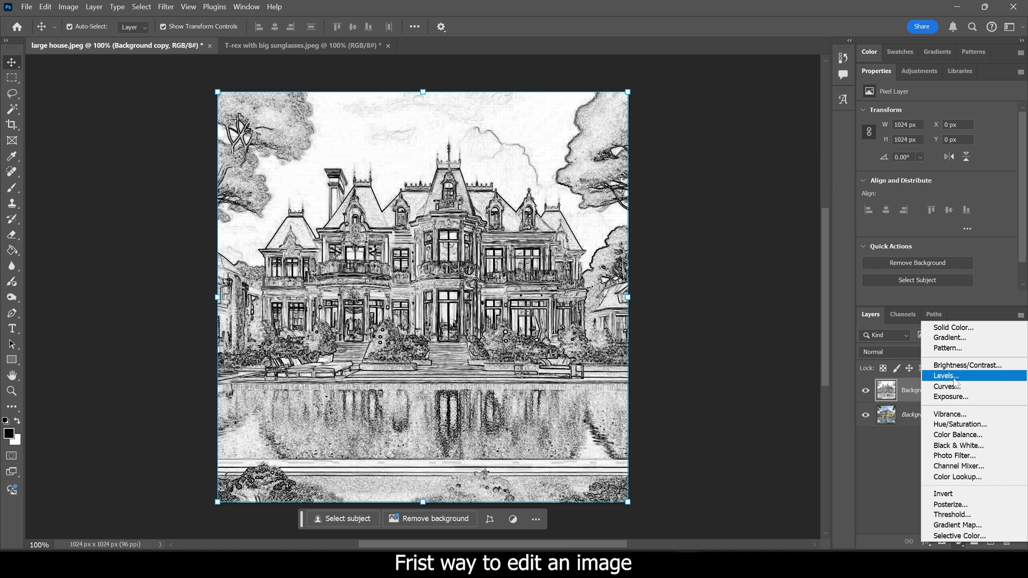
{"action": "left_click", "coordinate": [75, 7]}
{"action": "left_click", "coordinate": [74, 8]}
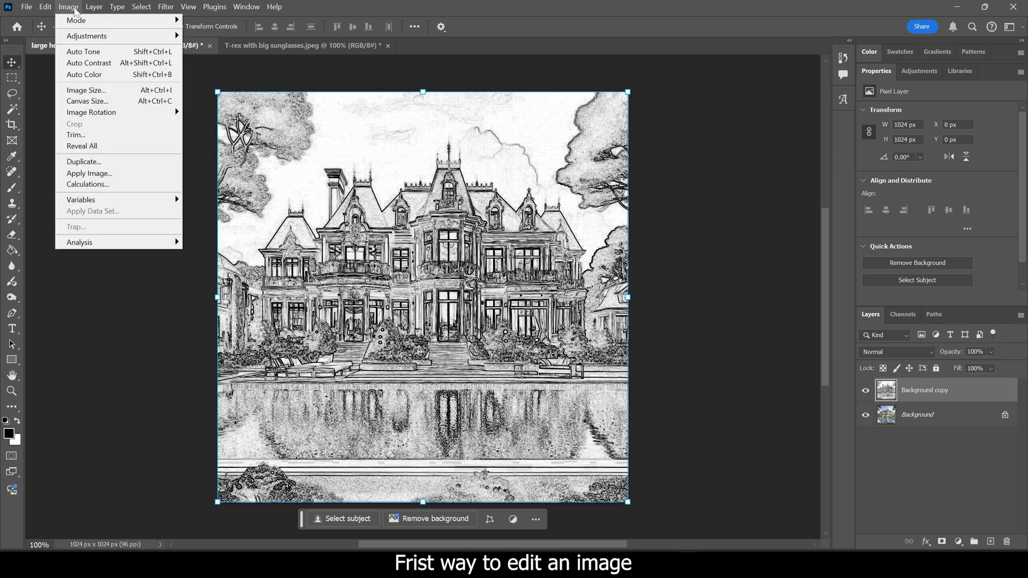
{"action": "mouse_move", "coordinate": [79, 41]}
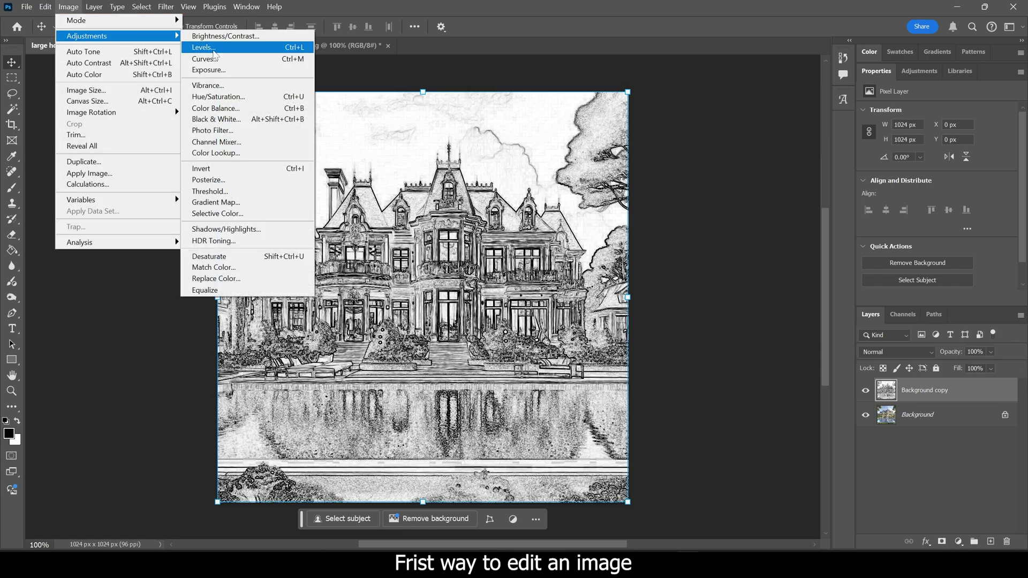
{"action": "left_click", "coordinate": [223, 52]}
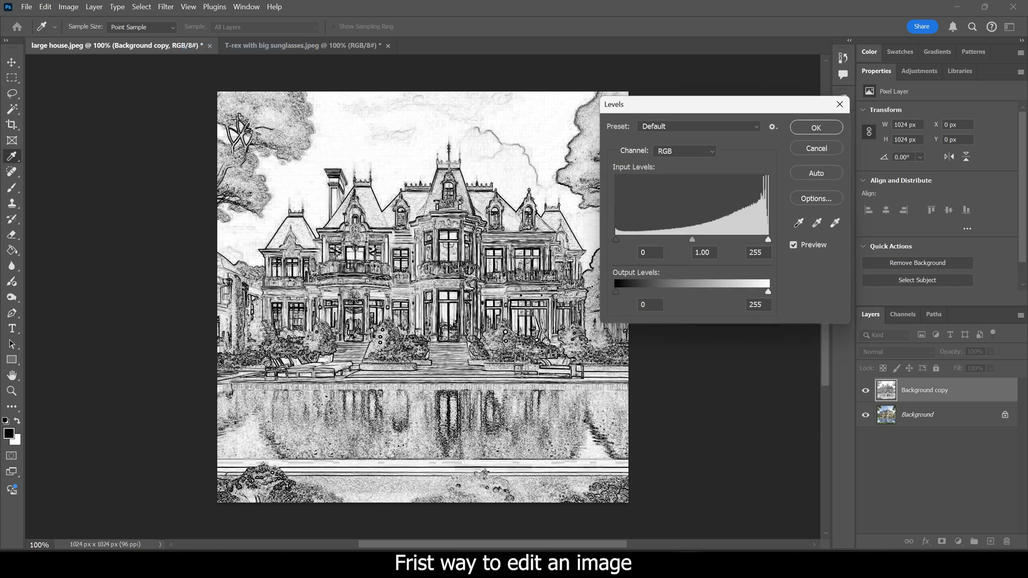
{"action": "left_click_drag", "start_coordinate": [719, 113], "coordinate": [749, 115]}
{"action": "left_click_drag", "start_coordinate": [648, 242], "coordinate": [667, 240]}
{"action": "left_click_drag", "start_coordinate": [799, 245], "coordinate": [773, 248]}
{"action": "left_click", "coordinate": [771, 247]}
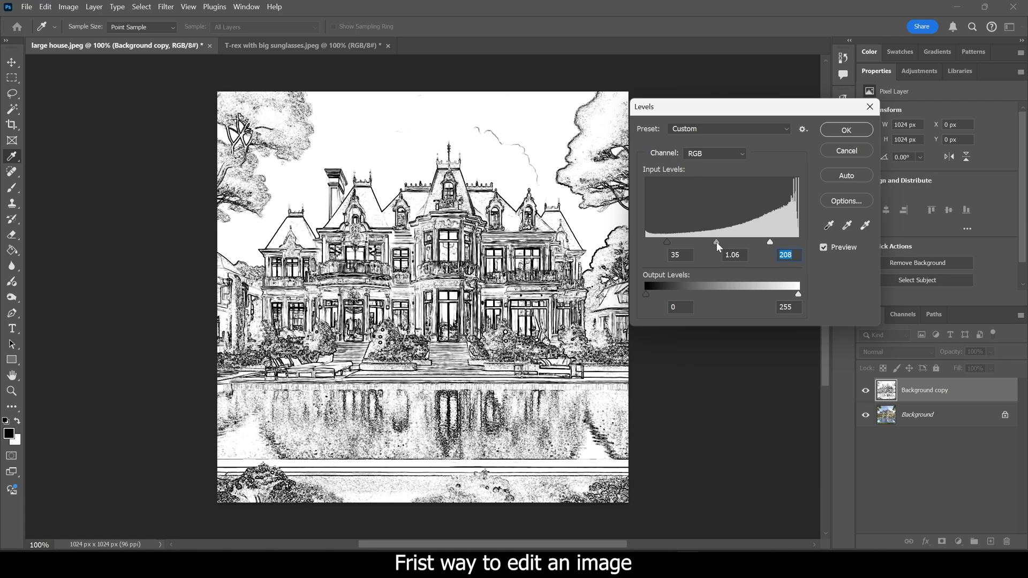
{"action": "left_click_drag", "start_coordinate": [718, 244], "coordinate": [715, 244]}
{"action": "left_click", "coordinate": [713, 246]}
{"action": "left_click", "coordinate": [833, 132]}
Delete the line-art copy layer above the original house image.
{"action": "key", "text": "v"}
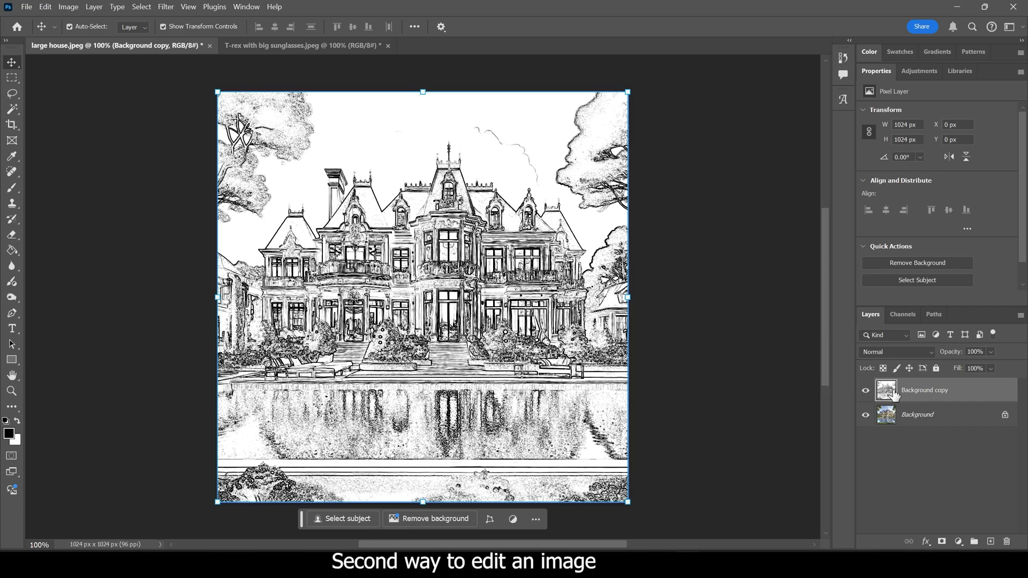
{"action": "left_click_drag", "start_coordinate": [894, 395], "coordinate": [1007, 542]}
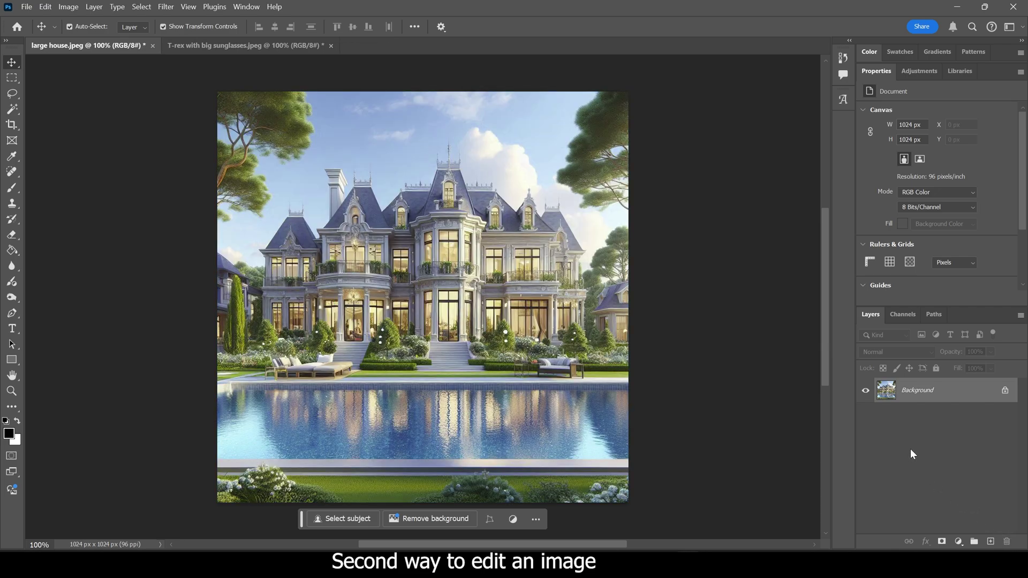
Duplicate the house image's Background layer and desaturate the copy.
{"action": "left_click_drag", "start_coordinate": [890, 396], "coordinate": [987, 534]}
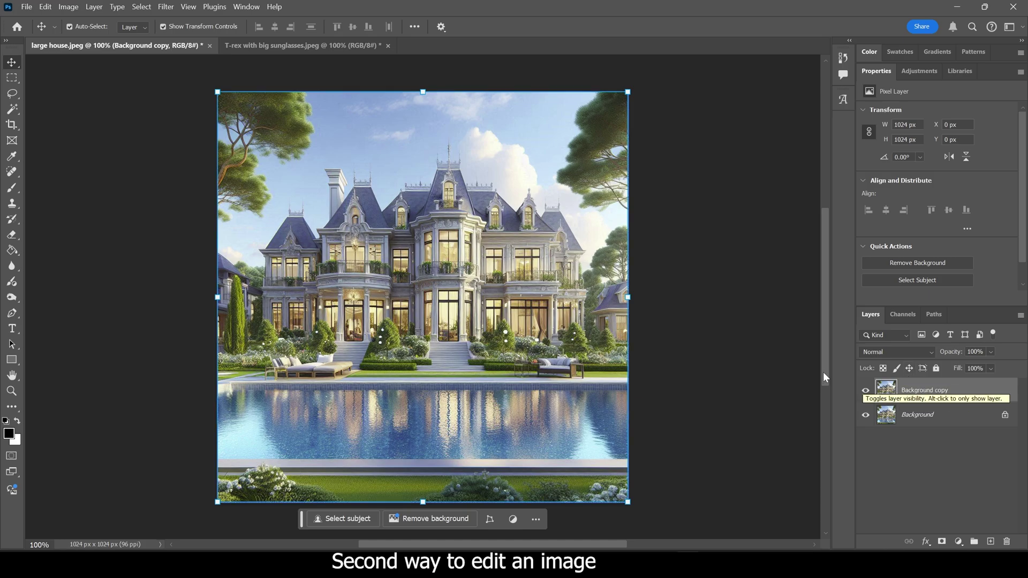
{"action": "left_click", "coordinate": [69, 6]}
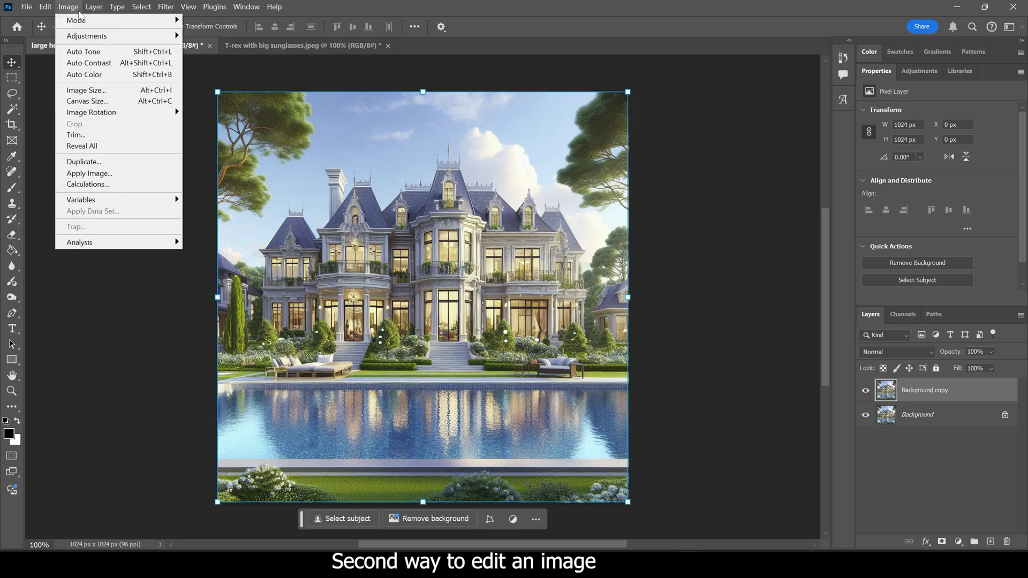
{"action": "mouse_move", "coordinate": [89, 39]}
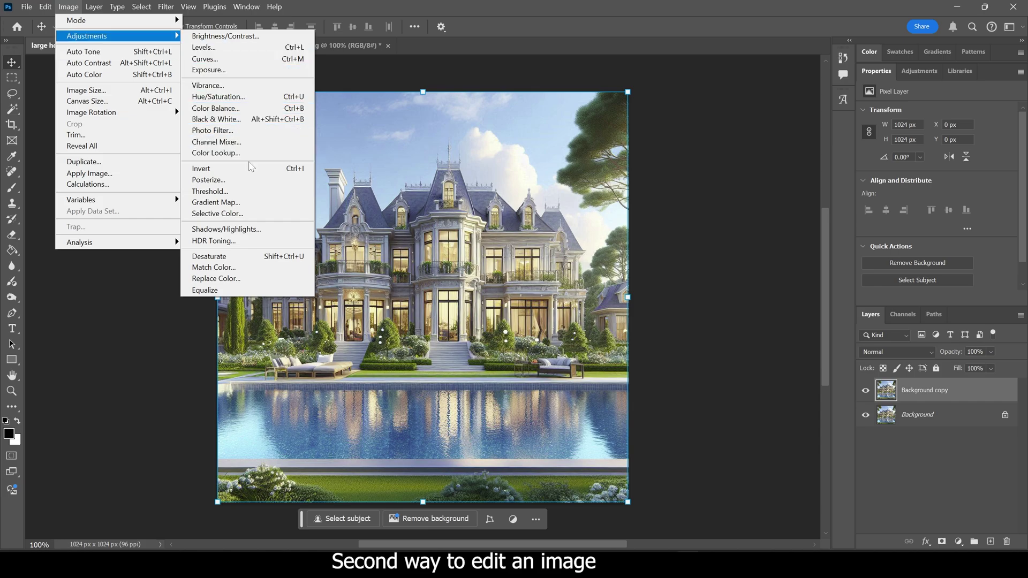
{"action": "left_click", "coordinate": [252, 257]}
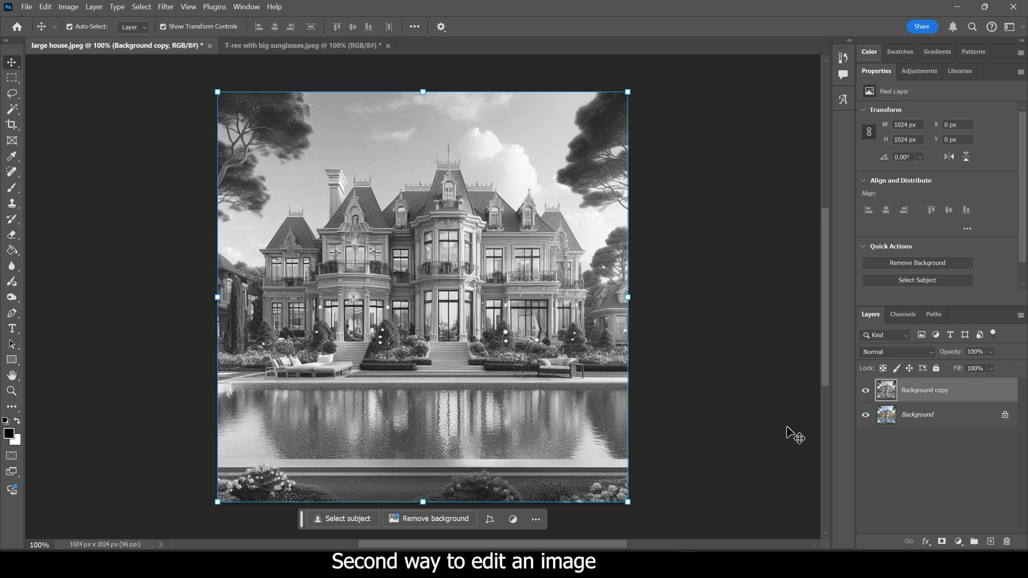
Duplicate the desaturated layer and invert the new copy's tones.
{"action": "left_click_drag", "start_coordinate": [905, 400], "coordinate": [991, 541]}
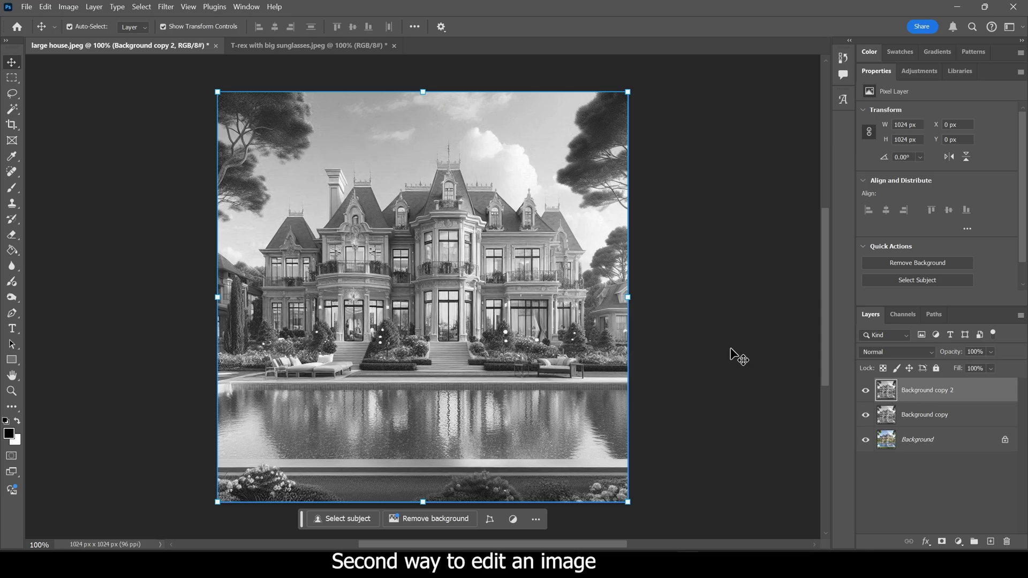
{"action": "left_click", "coordinate": [72, 7]}
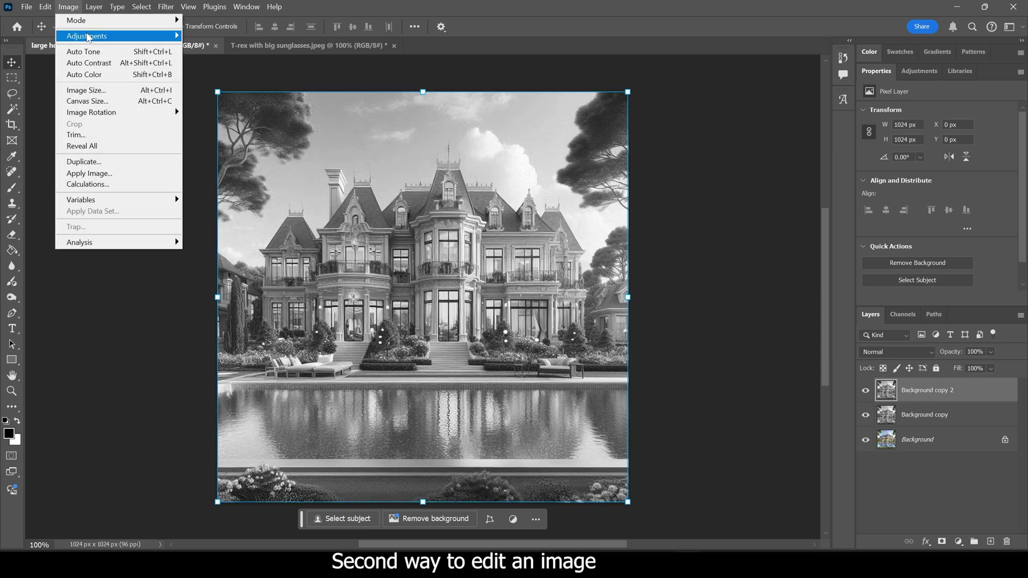
{"action": "mouse_move", "coordinate": [89, 37]}
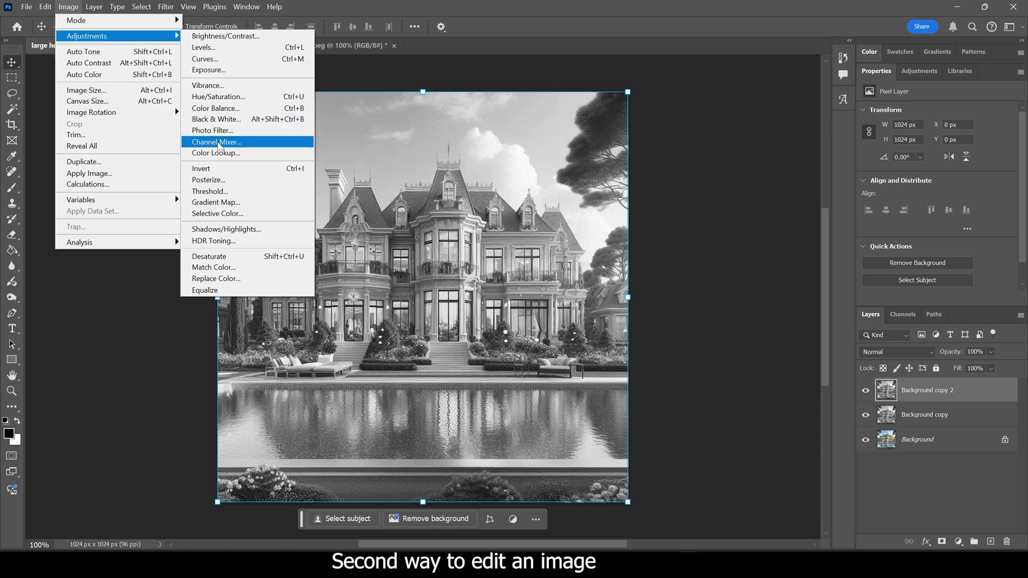
{"action": "left_click", "coordinate": [225, 168]}
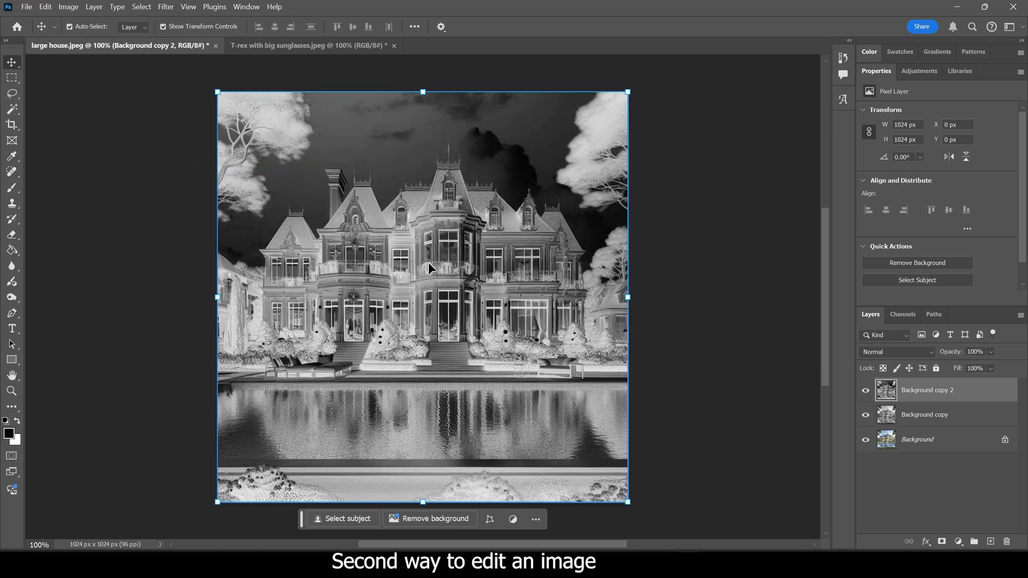
Set the inverted layer's blend mode to Color Dodge.
{"action": "left_click", "coordinate": [911, 419]}
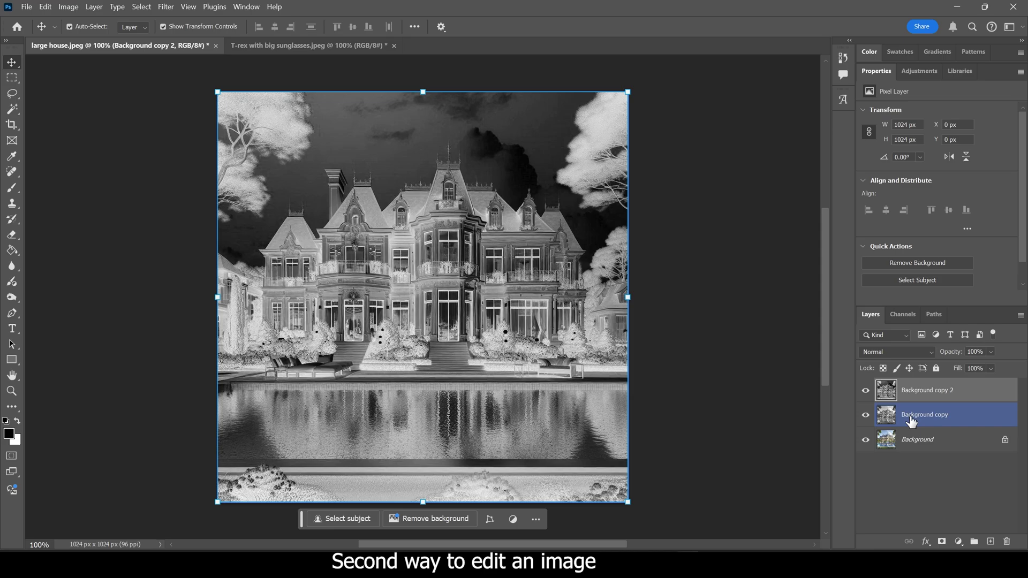
{"action": "left_click", "coordinate": [929, 352]}
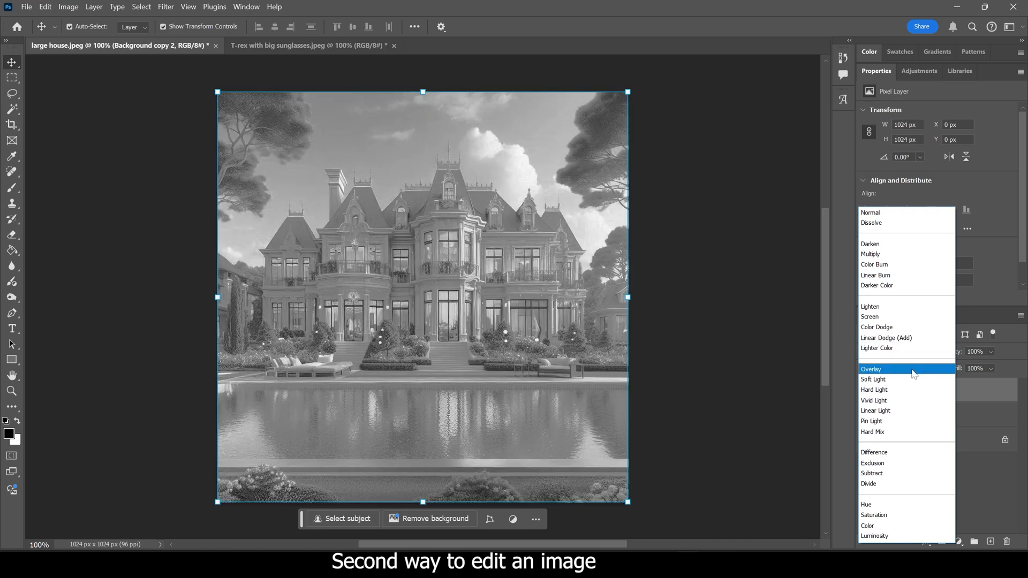
{"action": "left_click", "coordinate": [904, 327]}
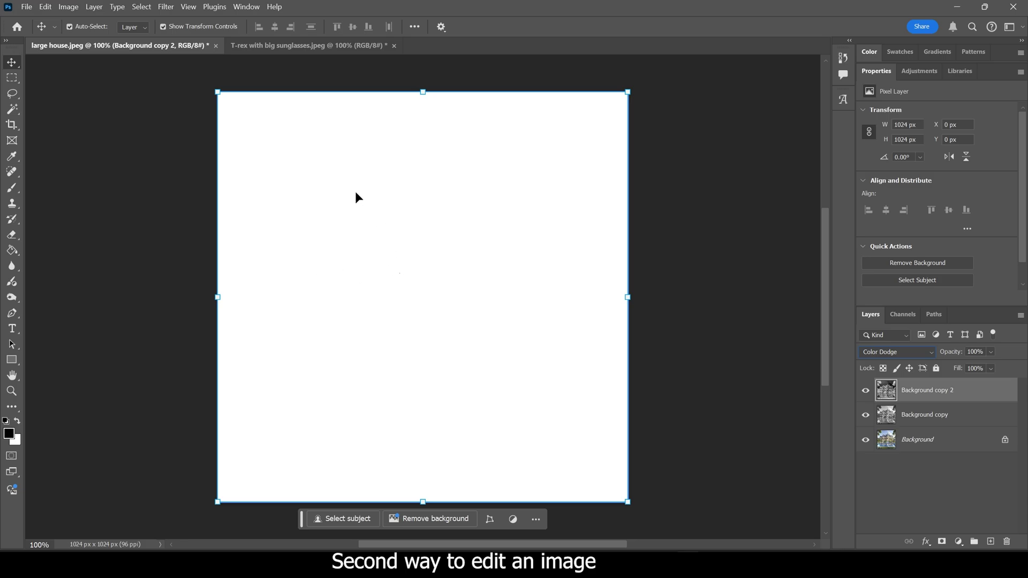
Start the Minimum filter on the Color Dodge layer, try Squareness, and set Preserve back to Roundness.
{"action": "left_click", "coordinate": [166, 7]}
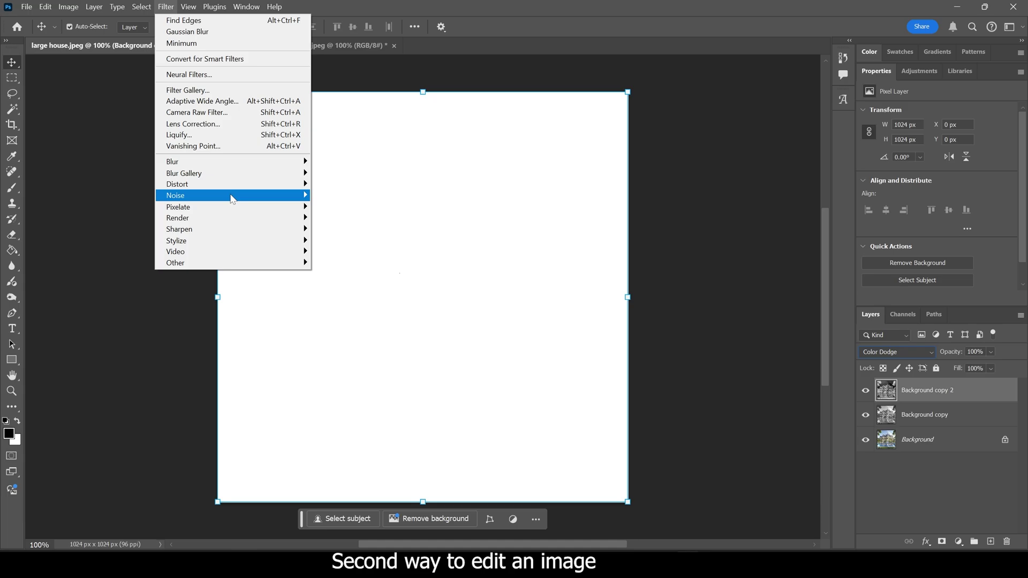
{"action": "mouse_move", "coordinate": [230, 263]}
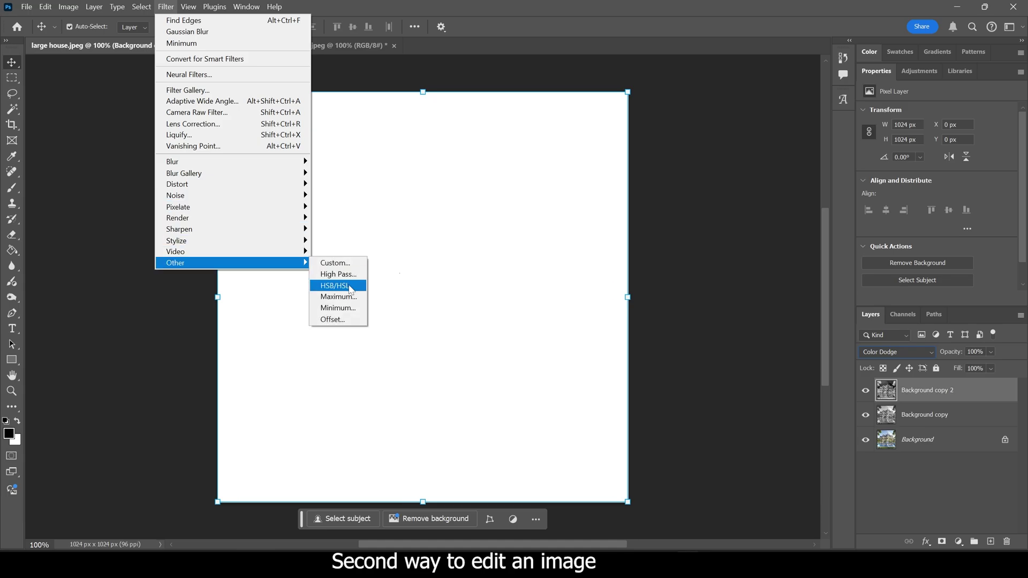
{"action": "left_click", "coordinate": [338, 308]}
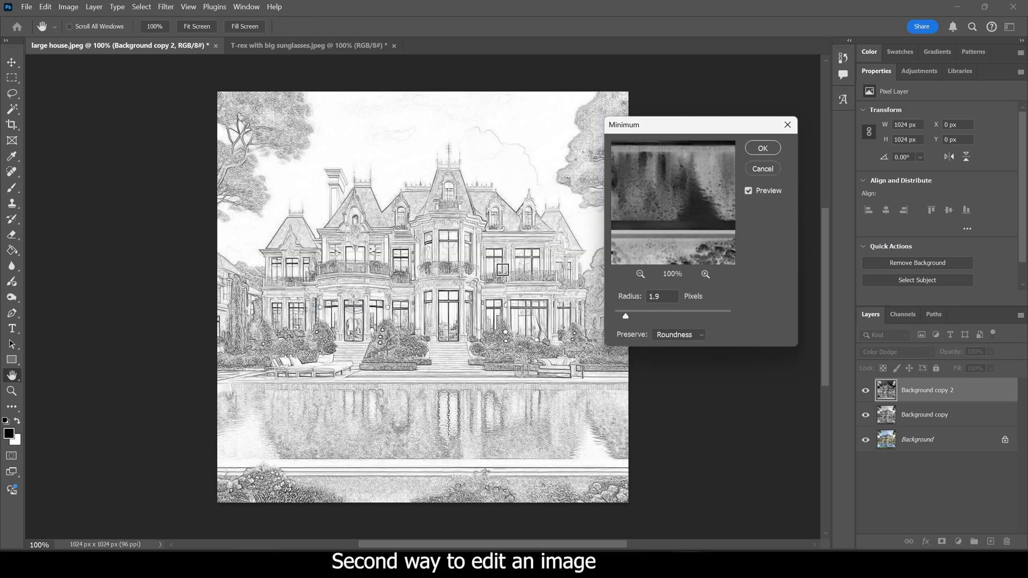
{"action": "left_click", "coordinate": [690, 339]}
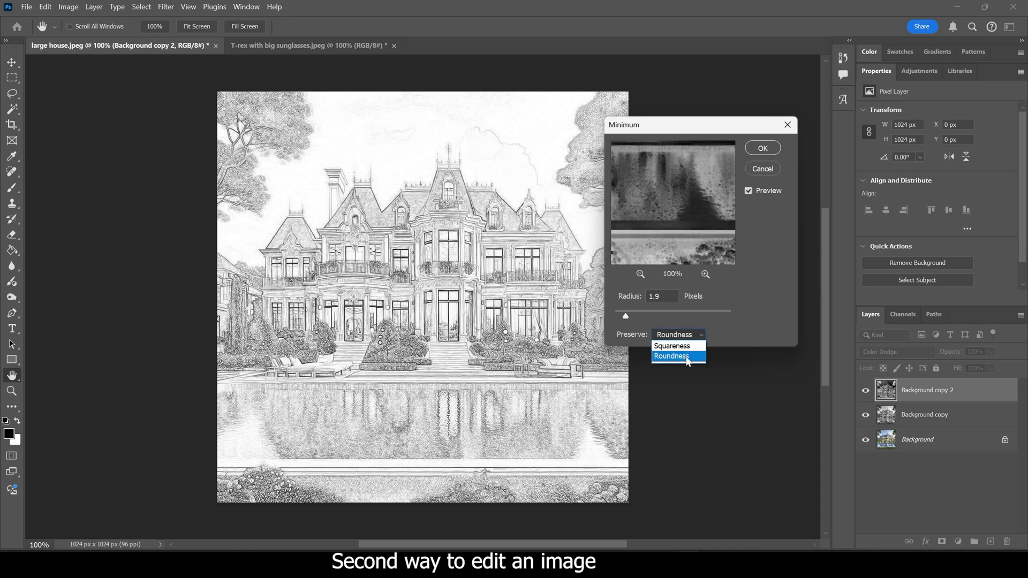
{"action": "left_click", "coordinate": [688, 362]}
{"action": "left_click", "coordinate": [696, 337]}
{"action": "left_click", "coordinate": [695, 346]}
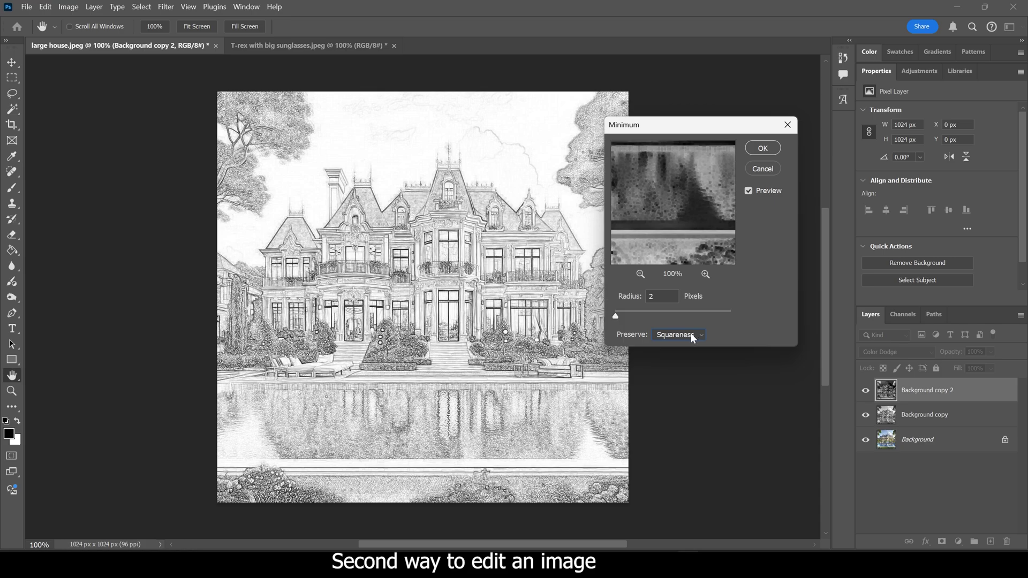
{"action": "left_click", "coordinate": [691, 333]}
{"action": "left_click", "coordinate": [678, 355]}
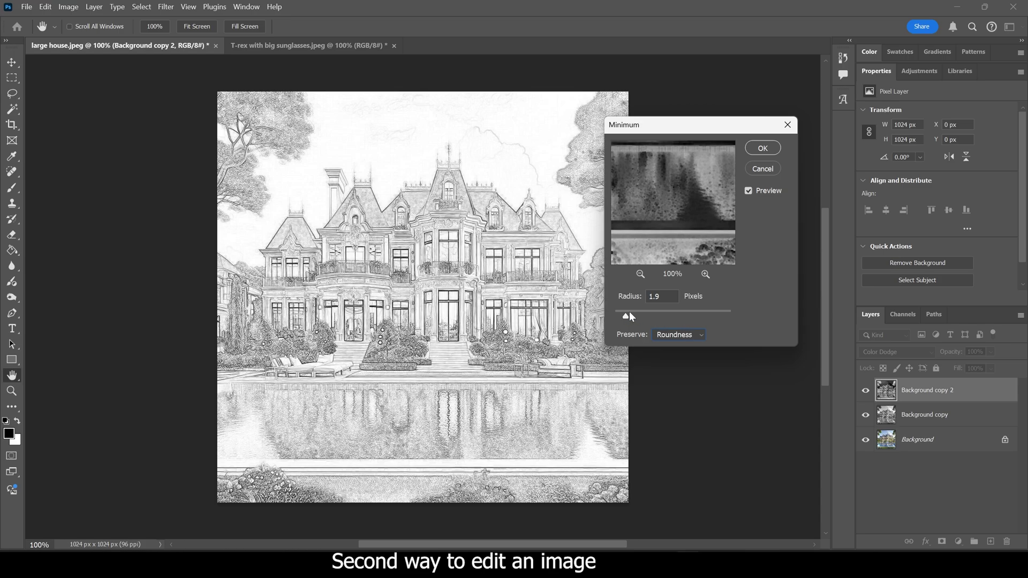
Set the Minimum filter's radius to about 3.1 pixels and apply it to the layer.
{"action": "mouse_move", "coordinate": [631, 311]}
{"action": "left_mouse_down"}
{"action": "mouse_move", "coordinate": [643, 314]}
{"action": "mouse_move", "coordinate": [634, 313]}
{"action": "left_mouse_up"}
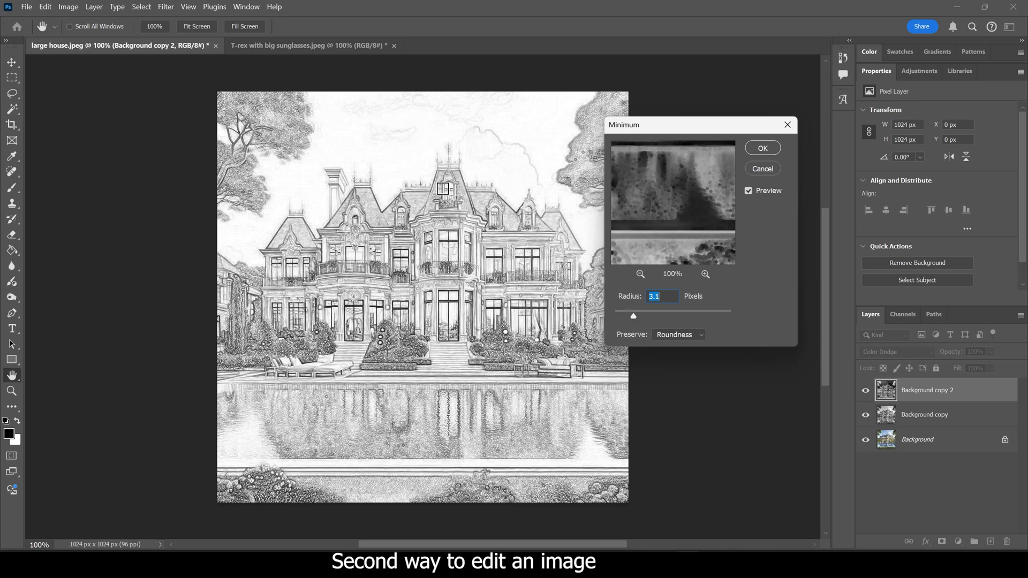
{"action": "left_click_drag", "start_coordinate": [631, 313], "coordinate": [633, 316]}
{"action": "left_click", "coordinate": [763, 149]}
{"action": "key", "text": "v"}
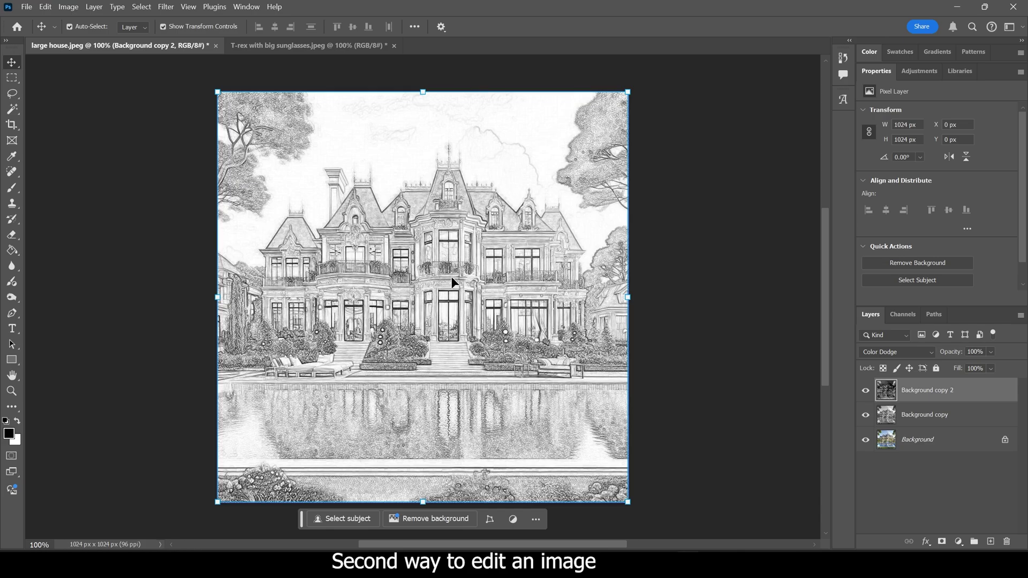
Apply Levels to the Color Dodge layer with input shadows at 3 and input highlights at 221, fine-tuning the midtones.
{"action": "left_click", "coordinate": [68, 6]}
{"action": "mouse_move", "coordinate": [97, 37]}
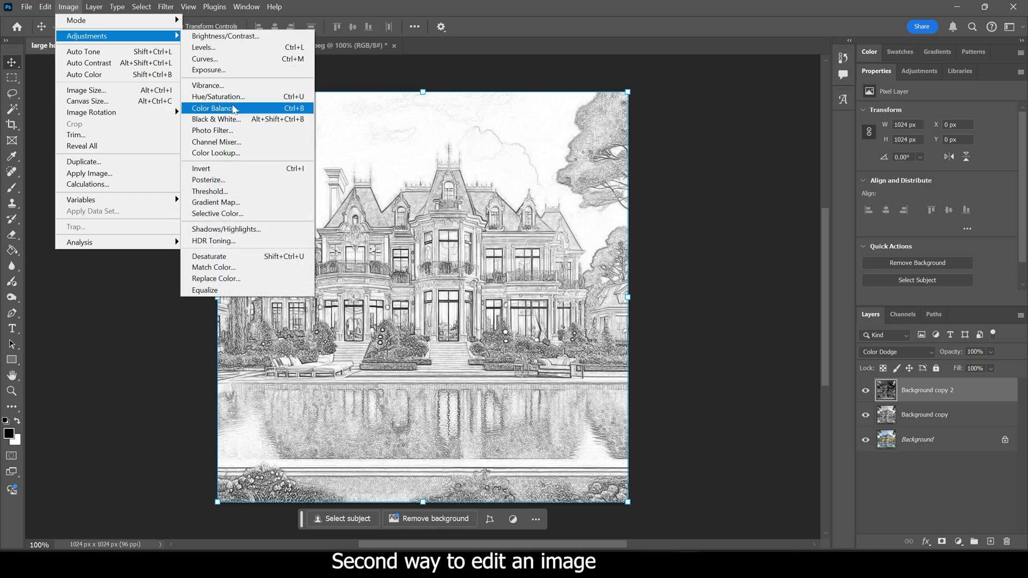
{"action": "left_click", "coordinate": [229, 48]}
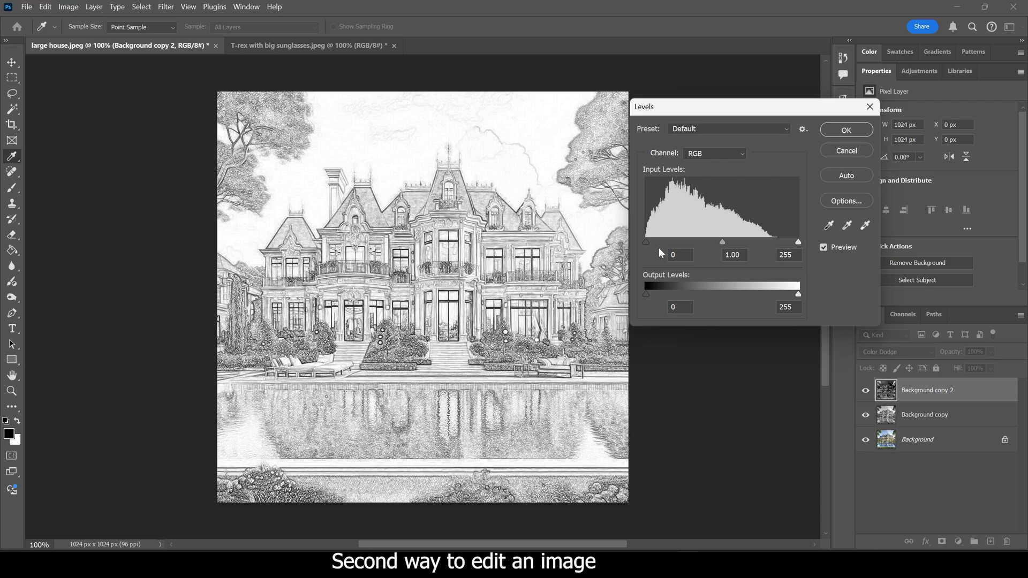
{"action": "left_click_drag", "start_coordinate": [648, 244], "coordinate": [651, 245]}
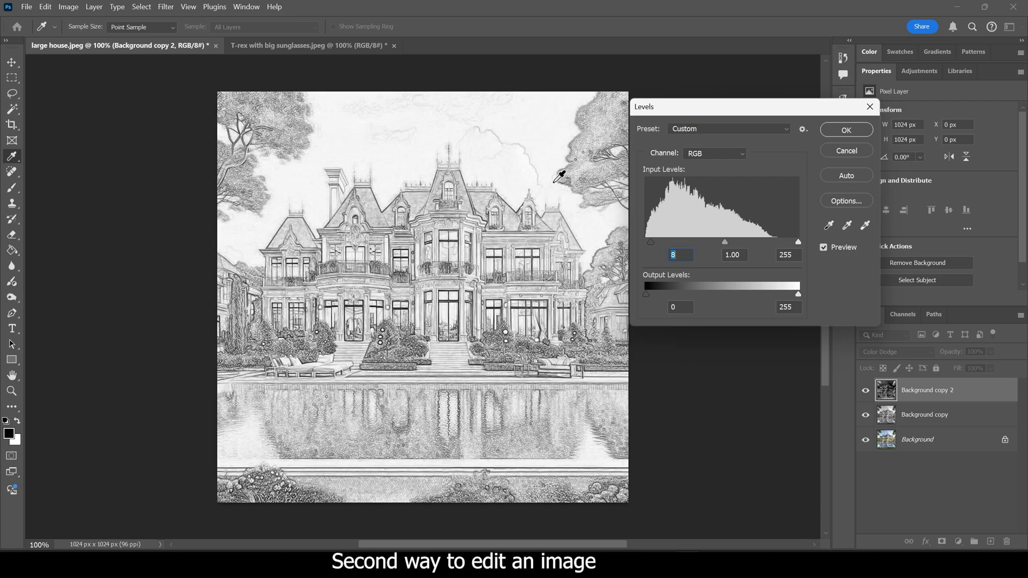
{"action": "left_click_drag", "start_coordinate": [798, 243], "coordinate": [654, 242]}
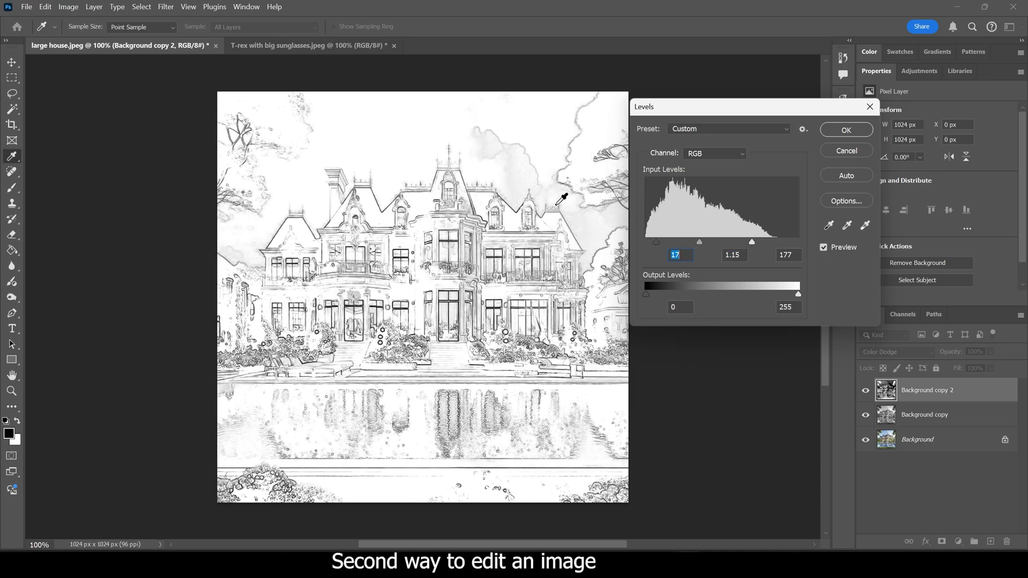
{"action": "left_click", "coordinate": [658, 241]}
{"action": "left_click_drag", "start_coordinate": [658, 242], "coordinate": [648, 243]}
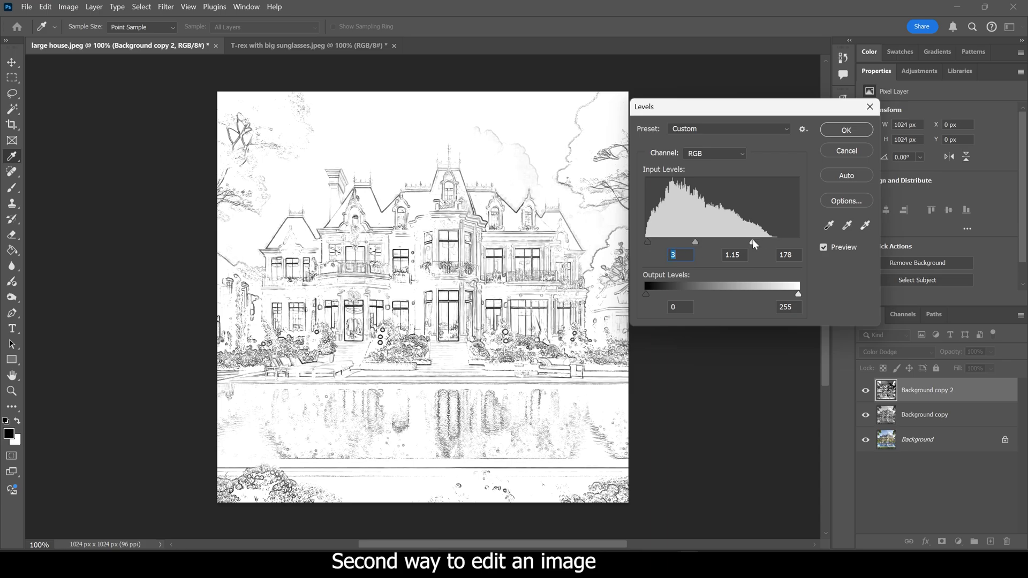
{"action": "left_click_drag", "start_coordinate": [753, 242], "coordinate": [777, 242]}
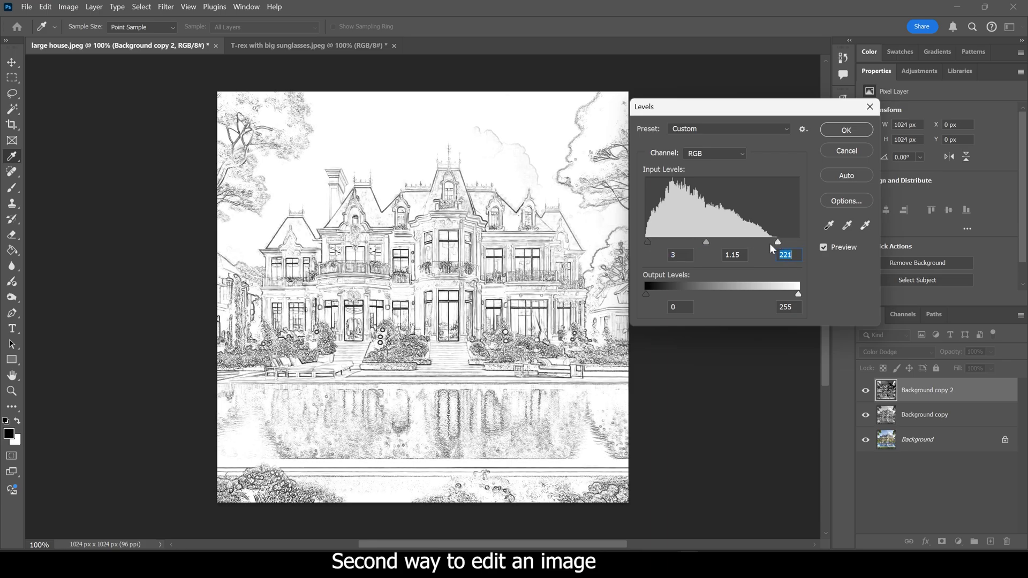
{"action": "left_click_drag", "start_coordinate": [709, 246], "coordinate": [712, 246]}
{"action": "left_click", "coordinate": [839, 132]}
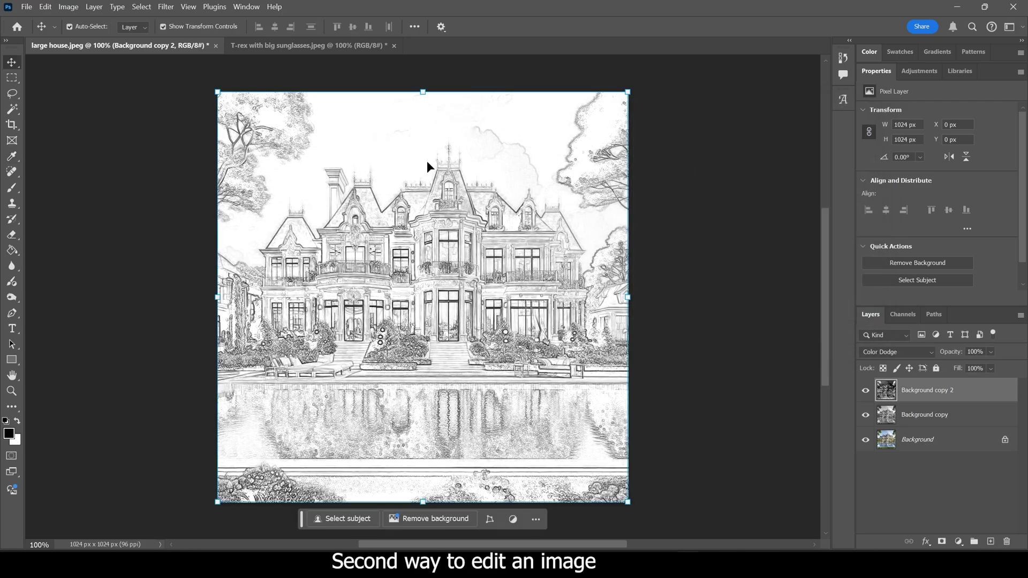
Remove the cloud outline in the sky beside the central tower with the Spot Healing Brush.
{"action": "left_click", "coordinate": [12, 172]}
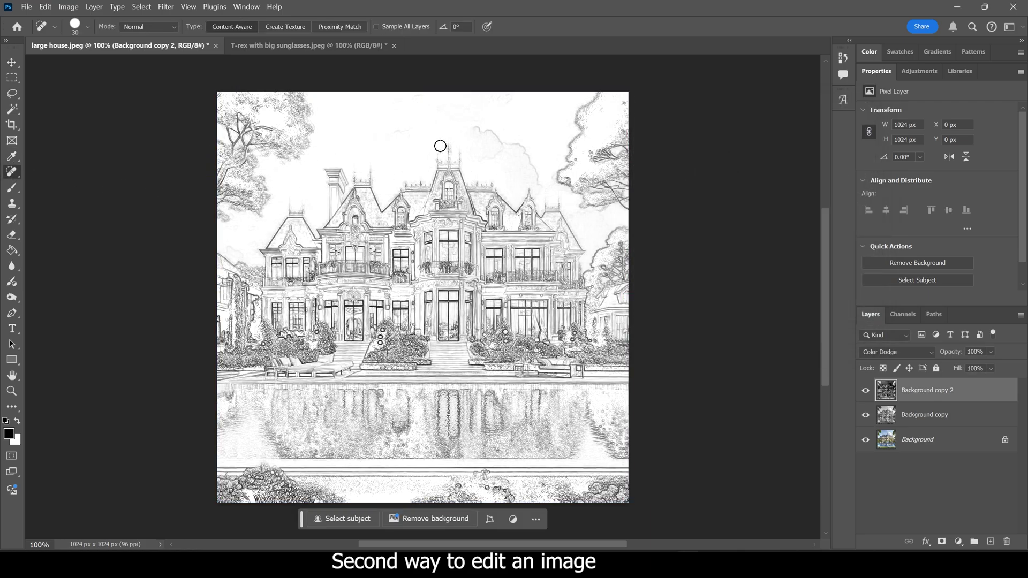
{"action": "left_click_drag", "start_coordinate": [470, 129], "coordinate": [534, 183]}
{"action": "left_click_drag", "start_coordinate": [511, 142], "coordinate": [543, 184]}
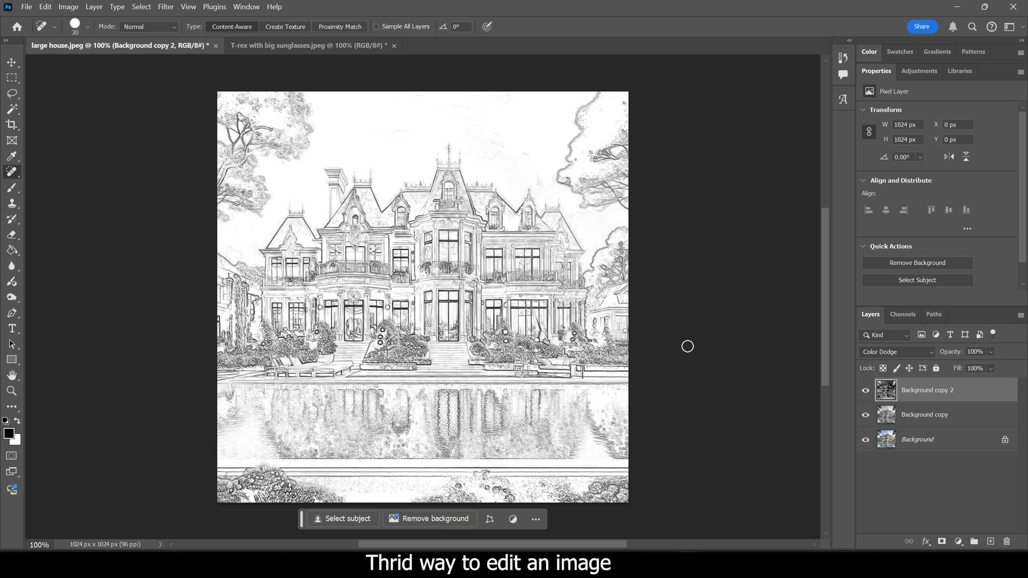
Delete both copy layers above the original house image and duplicate the Background layer.
{"action": "left_click", "coordinate": [942, 417], "text": "shift"}
{"action": "left_click_drag", "start_coordinate": [934, 417], "coordinate": [1008, 541]}
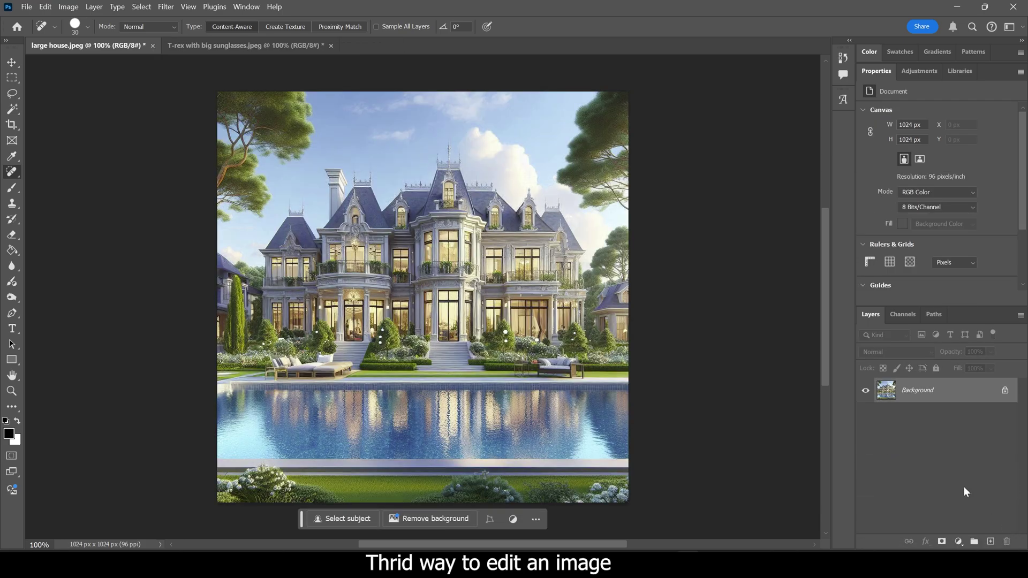
{"action": "left_click_drag", "start_coordinate": [911, 395], "coordinate": [991, 542]}
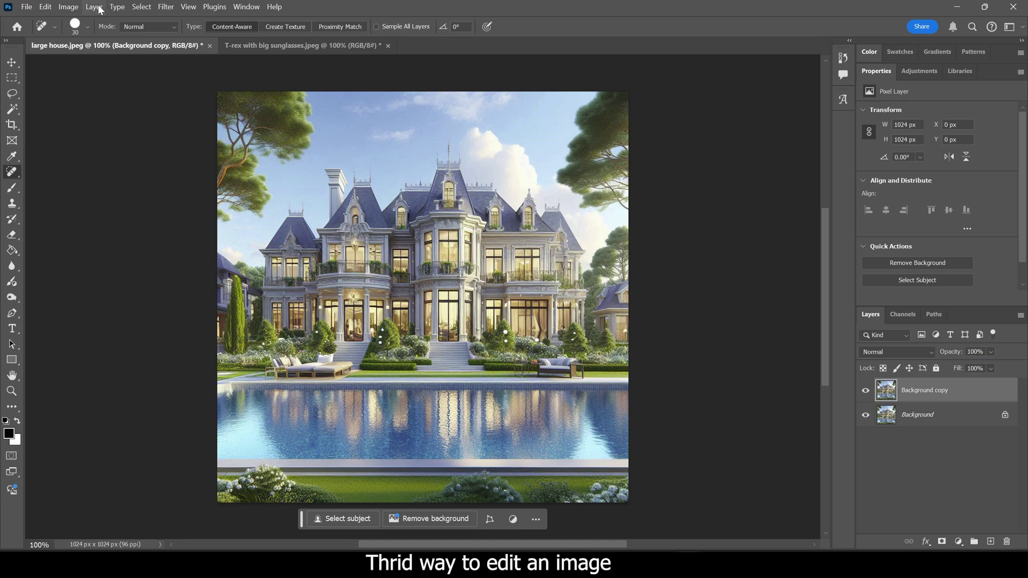
Desaturate the new Background copy and duplicate the desaturated layer.
{"action": "left_click", "coordinate": [69, 6]}
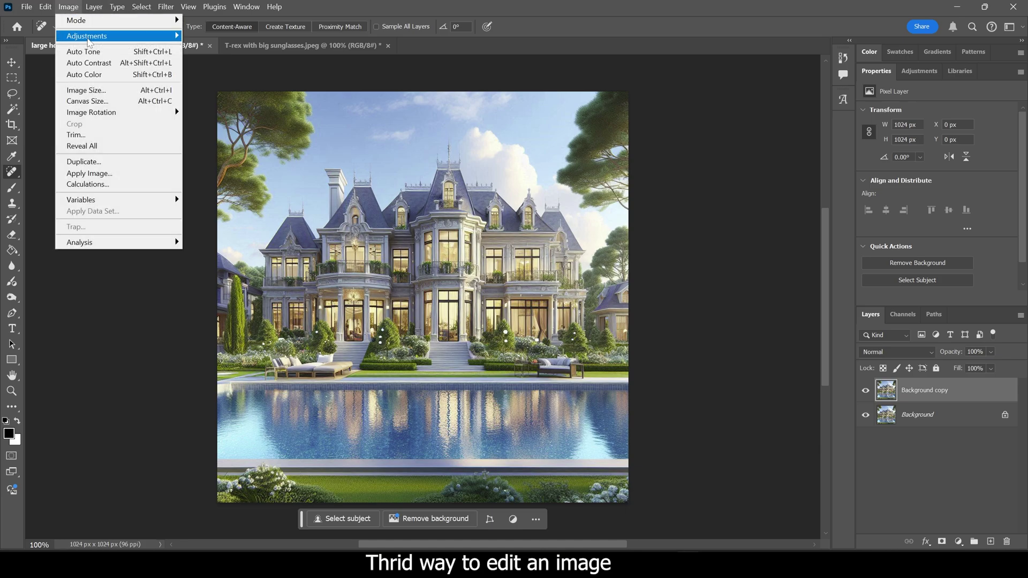
{"action": "mouse_move", "coordinate": [118, 36]}
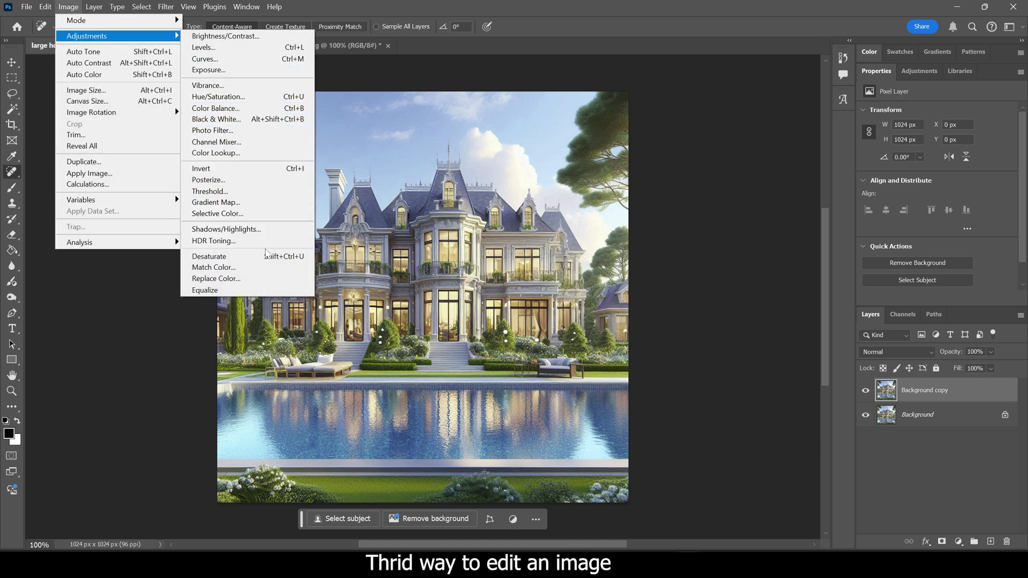
{"action": "left_click", "coordinate": [265, 256]}
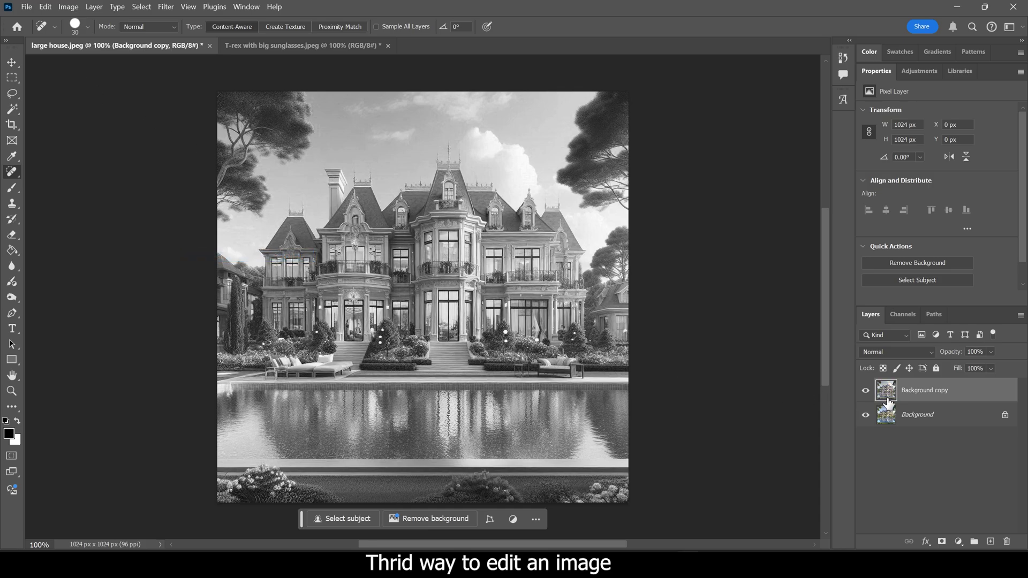
{"action": "left_click_drag", "start_coordinate": [889, 403], "coordinate": [991, 542]}
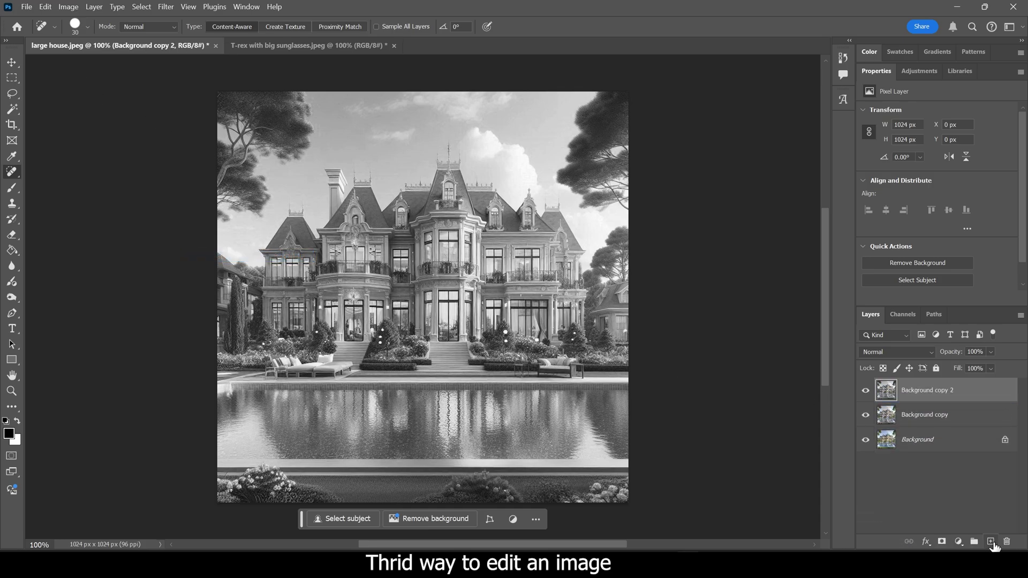
Invert the topmost desaturated copy and set its blend mode to Color Dodge.
{"action": "left_click", "coordinate": [68, 6]}
{"action": "mouse_move", "coordinate": [97, 36]}
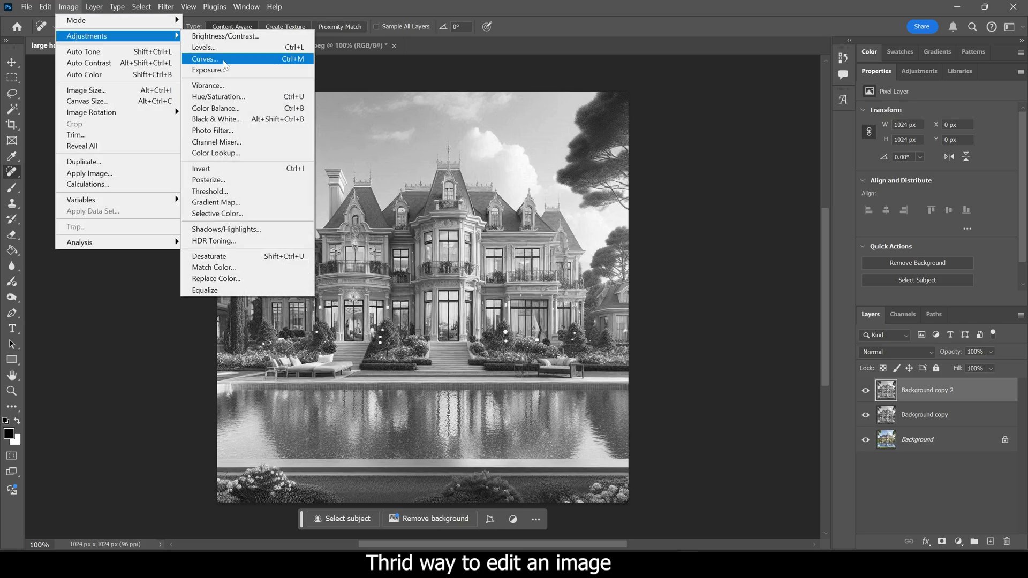
{"action": "left_click", "coordinate": [253, 175]}
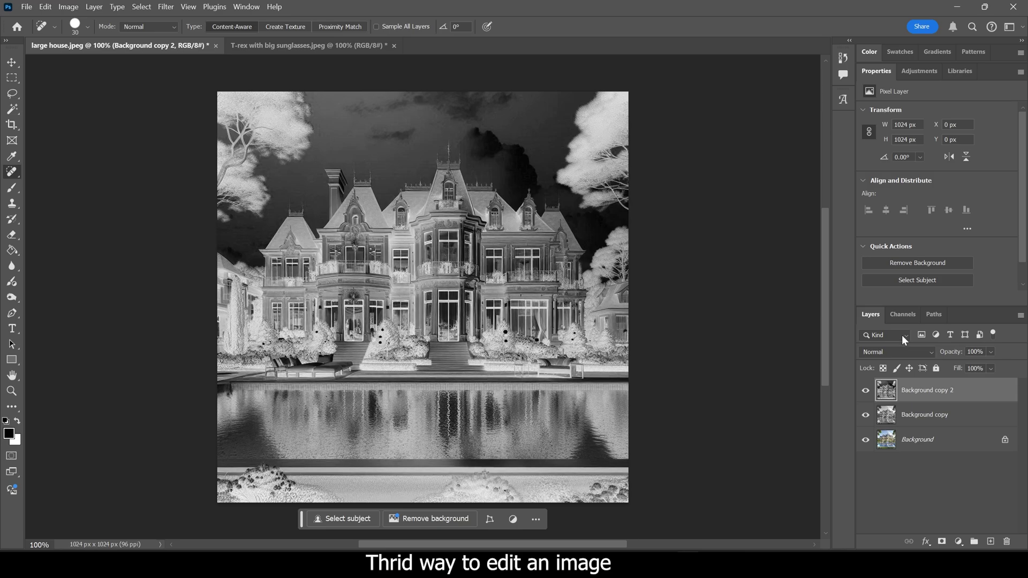
{"action": "left_click", "coordinate": [918, 352]}
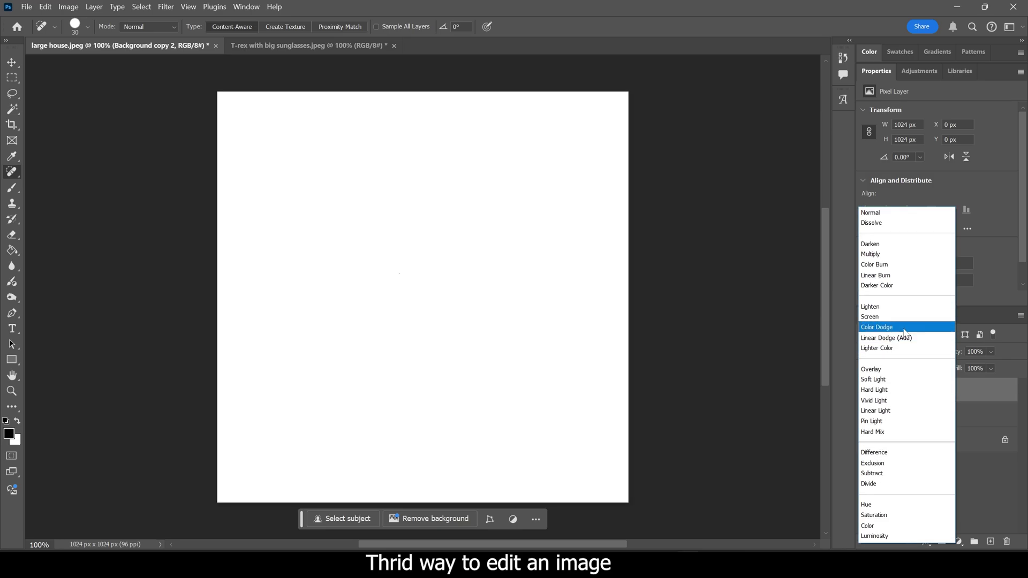
{"action": "left_click", "coordinate": [911, 327]}
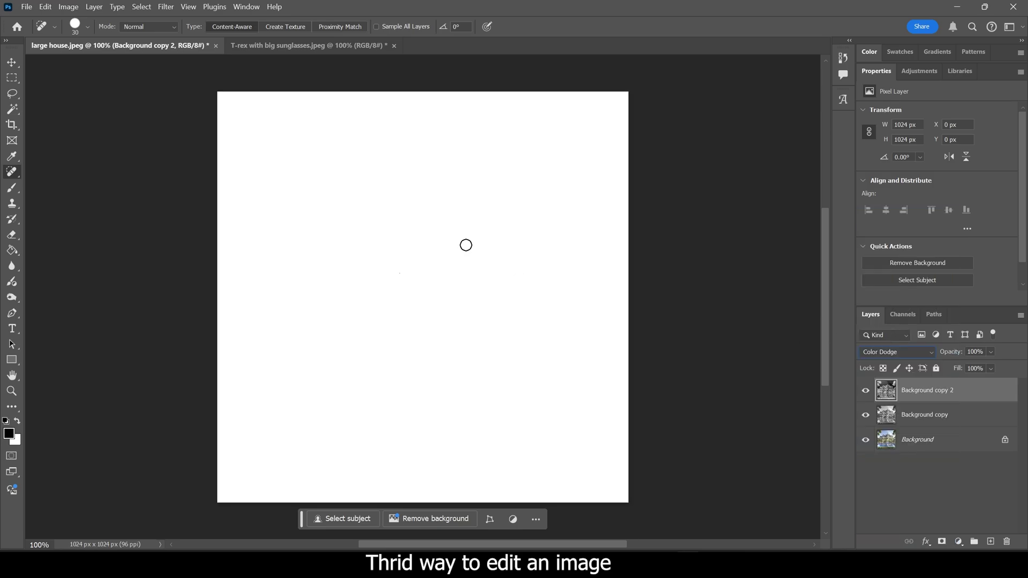
Apply a Gaussian Blur to the inverted Color Dodge layer, adjusting the radius until the house shows as fine pencil lines.
{"action": "left_click", "coordinate": [166, 11]}
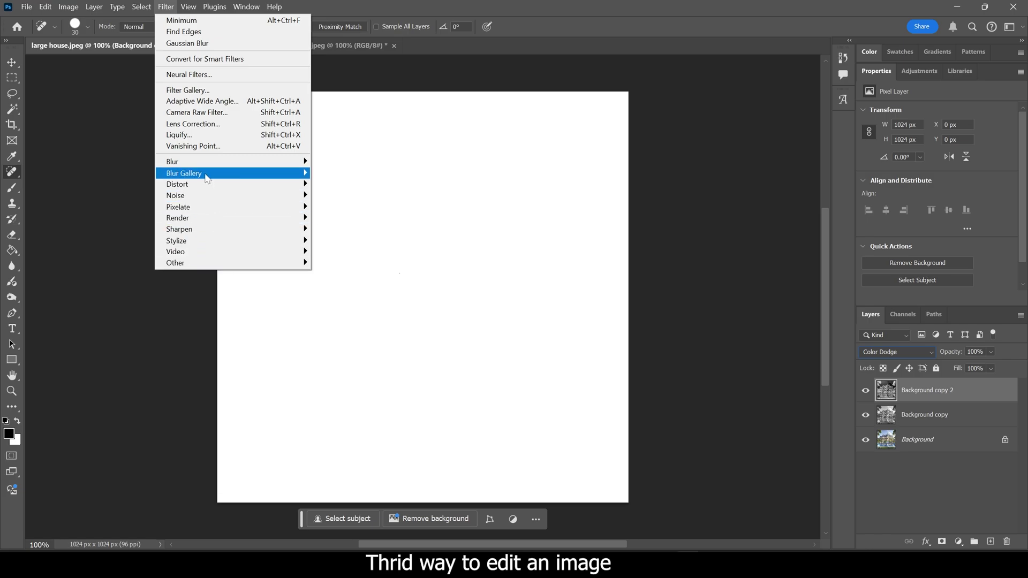
{"action": "mouse_move", "coordinate": [208, 172]}
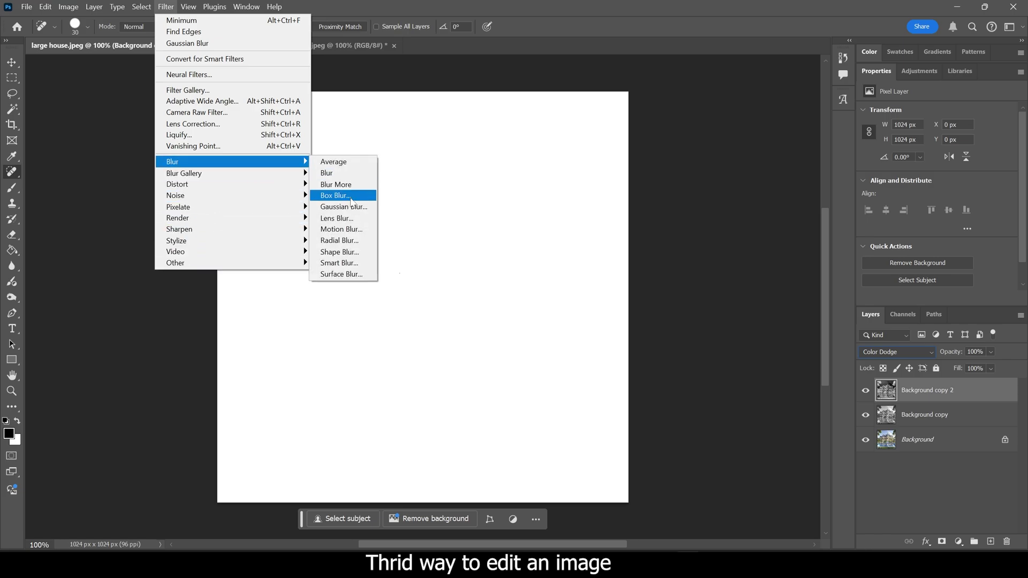
{"action": "left_click", "coordinate": [353, 207]}
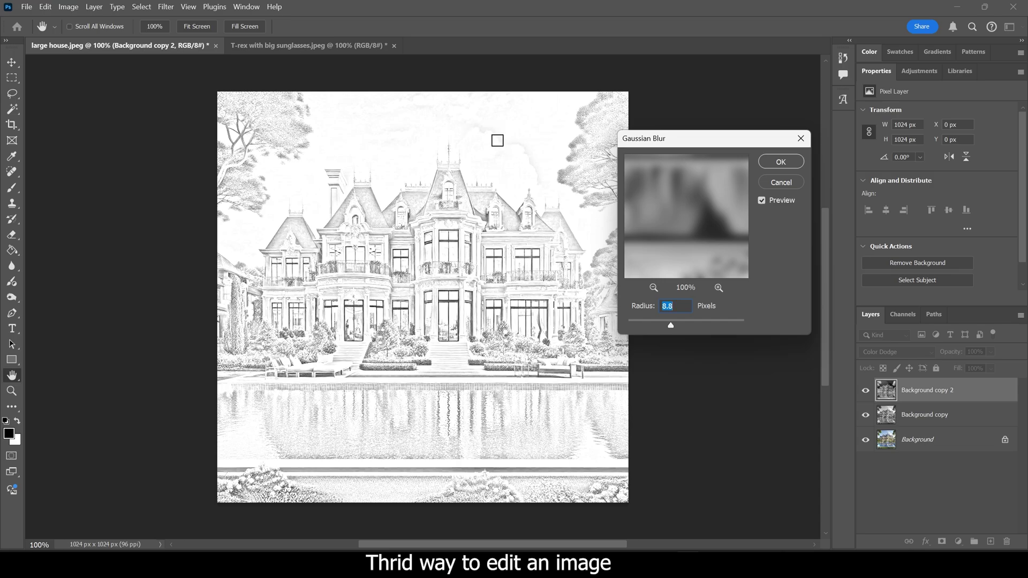
{"action": "mouse_move", "coordinate": [675, 320]}
{"action": "left_mouse_down"}
{"action": "mouse_move", "coordinate": [702, 321]}
{"action": "mouse_move", "coordinate": [681, 323]}
{"action": "left_mouse_up"}
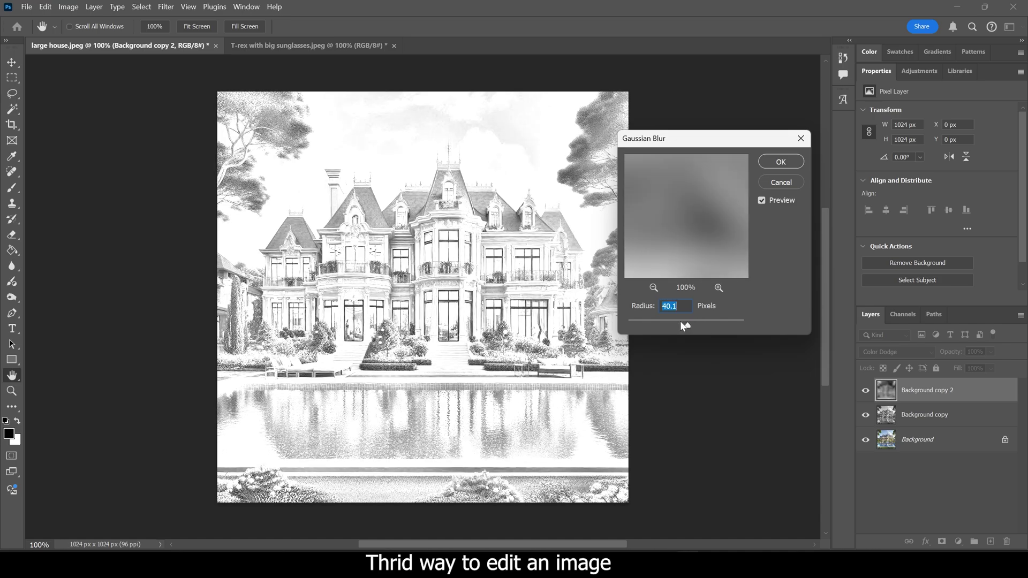
{"action": "left_click", "coordinate": [667, 321]}
{"action": "left_click", "coordinate": [675, 321]}
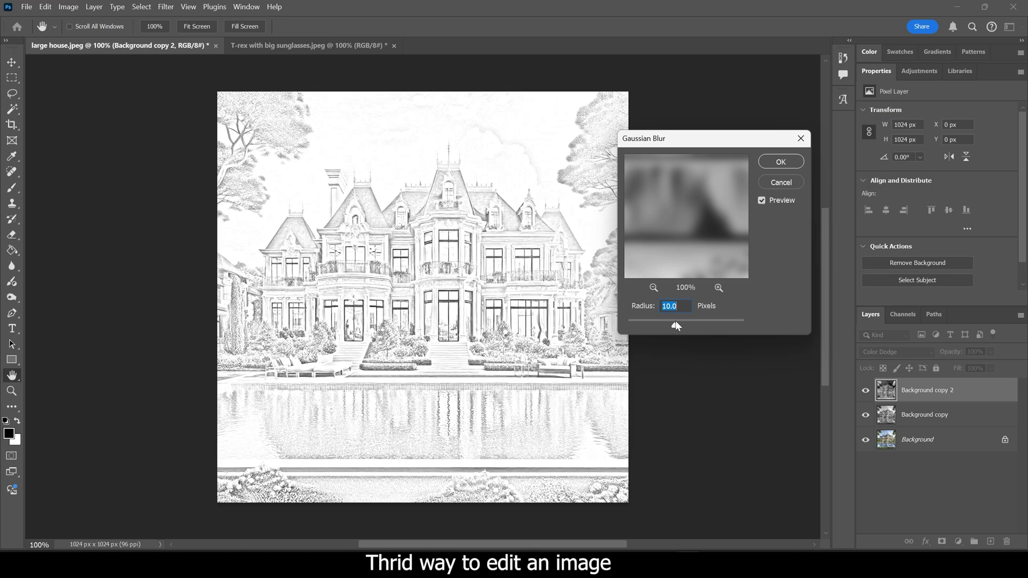
{"action": "left_click", "coordinate": [681, 321]}
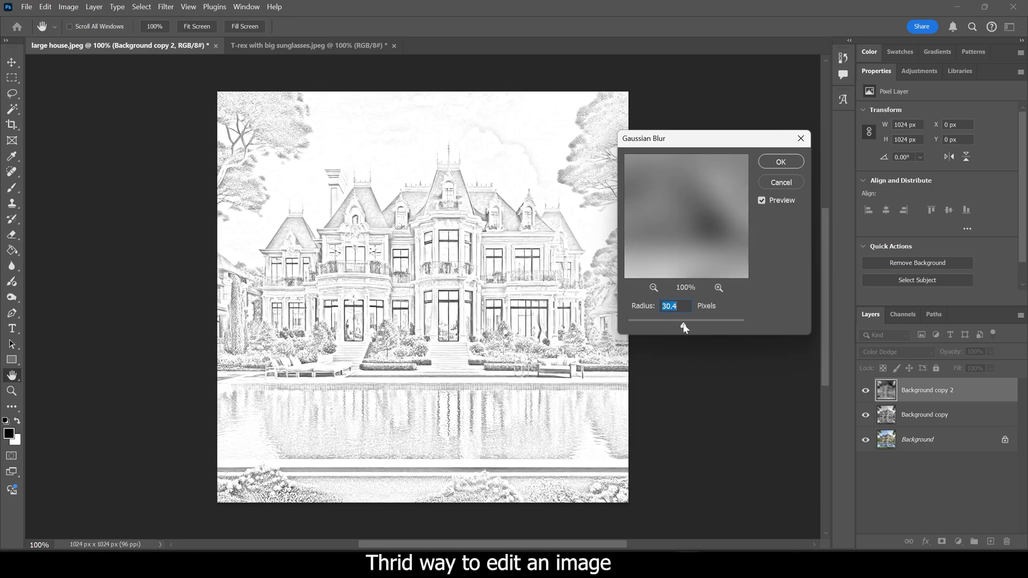
{"action": "left_click", "coordinate": [657, 322]}
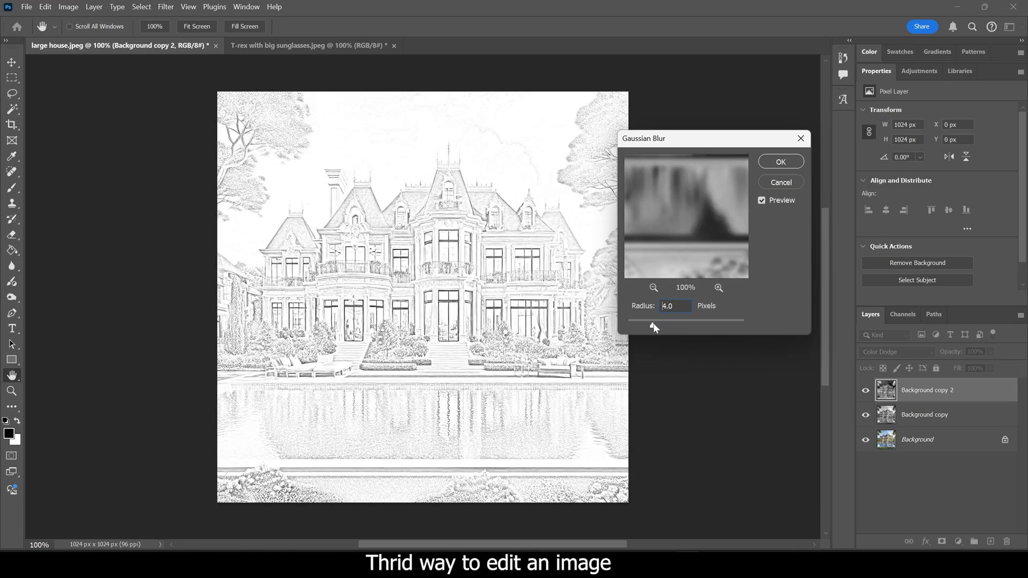
{"action": "left_click", "coordinate": [668, 324]}
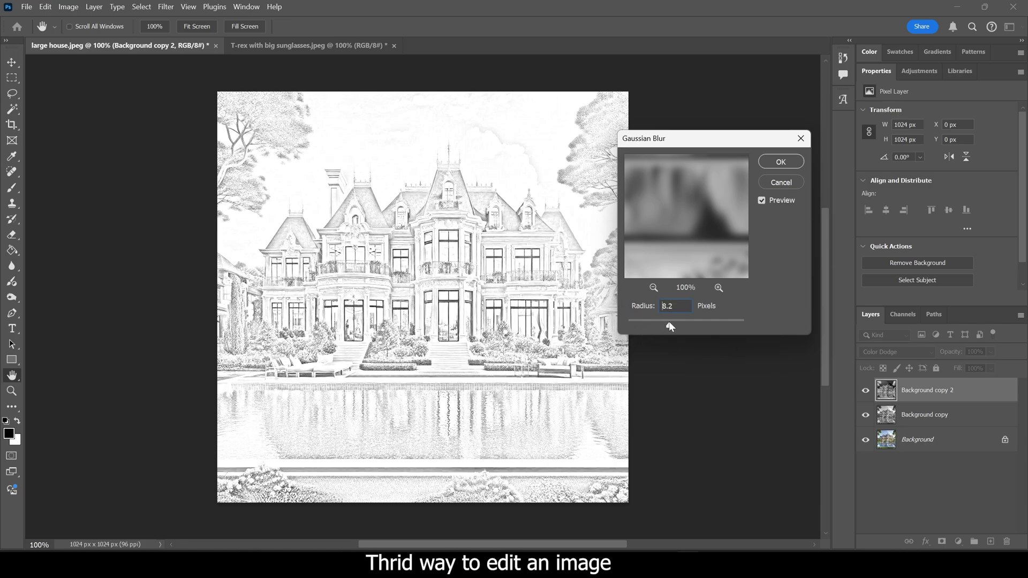
{"action": "left_click_drag", "start_coordinate": [669, 324], "coordinate": [673, 323]}
{"action": "left_click", "coordinate": [770, 167]}
{"action": "key", "text": "j"}
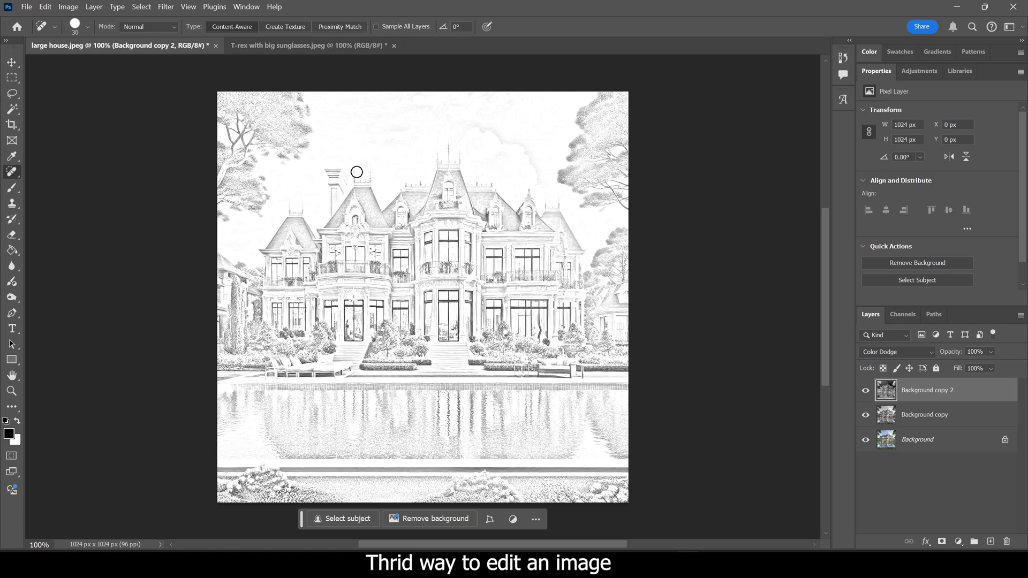
Darken the line art by applying Levels to the topmost copy with the midtone input set to 0.84.
{"action": "left_click", "coordinate": [68, 7]}
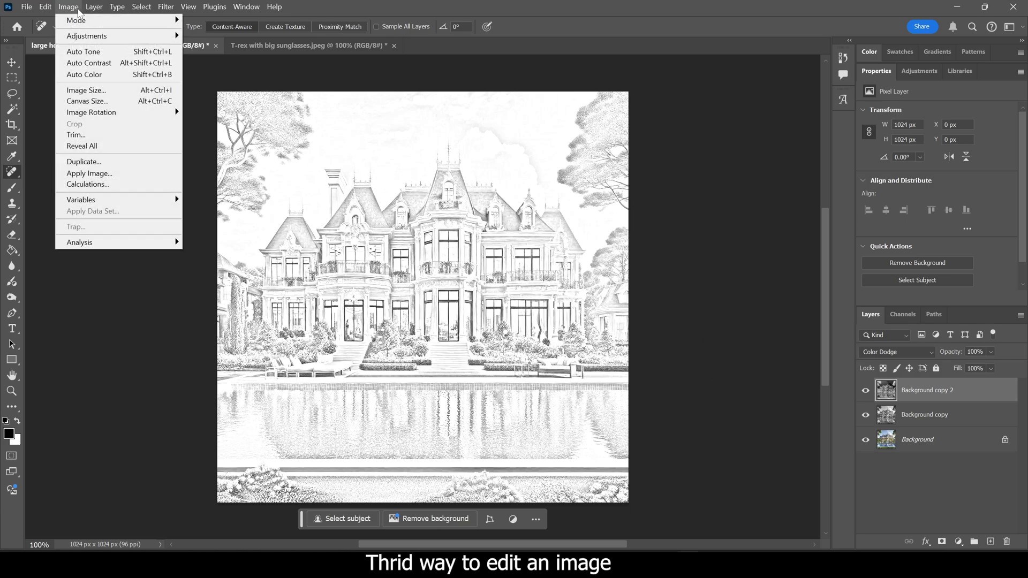
{"action": "mouse_move", "coordinate": [88, 36]}
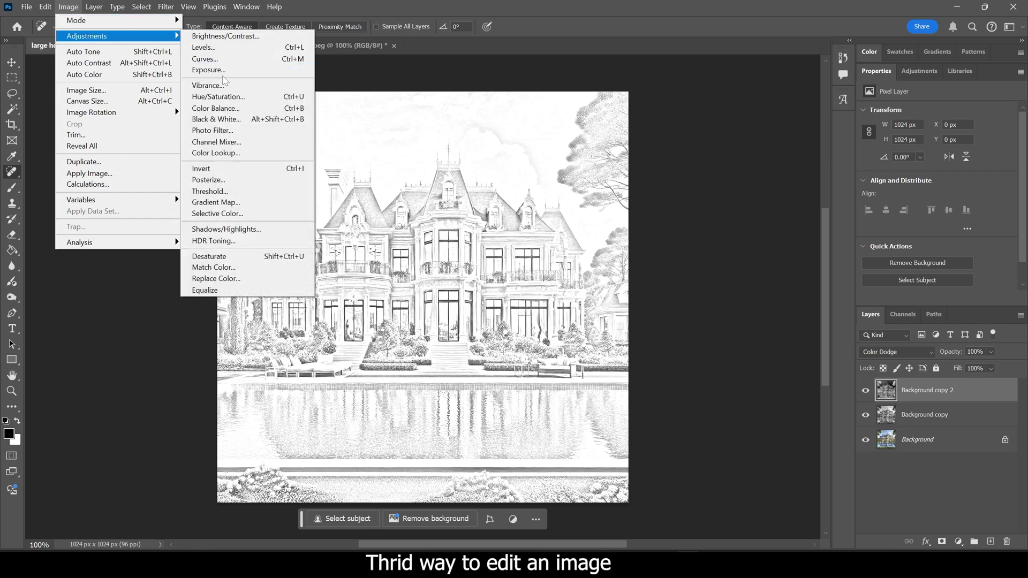
{"action": "left_click", "coordinate": [225, 43]}
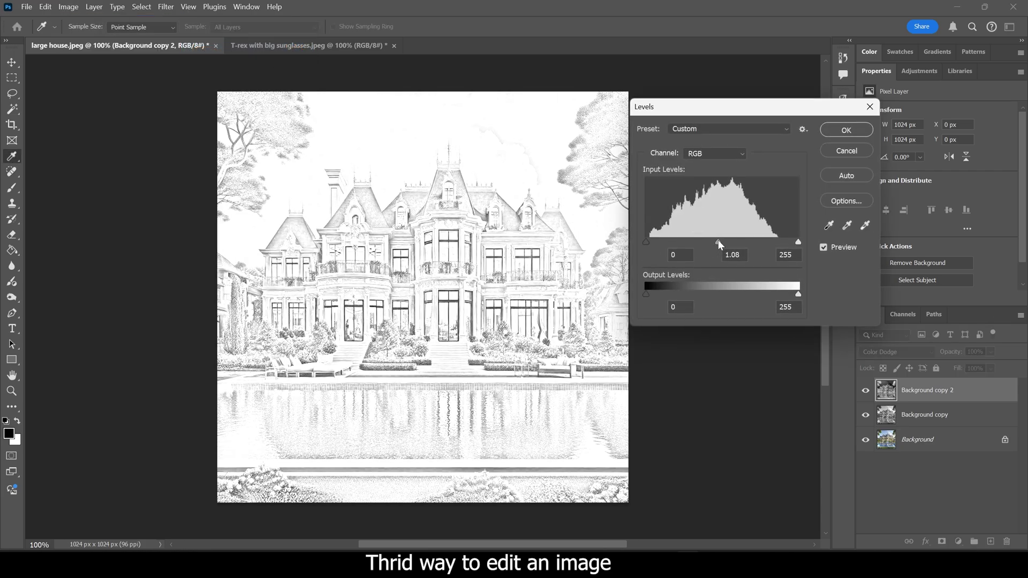
{"action": "left_click_drag", "start_coordinate": [718, 240], "coordinate": [731, 242]}
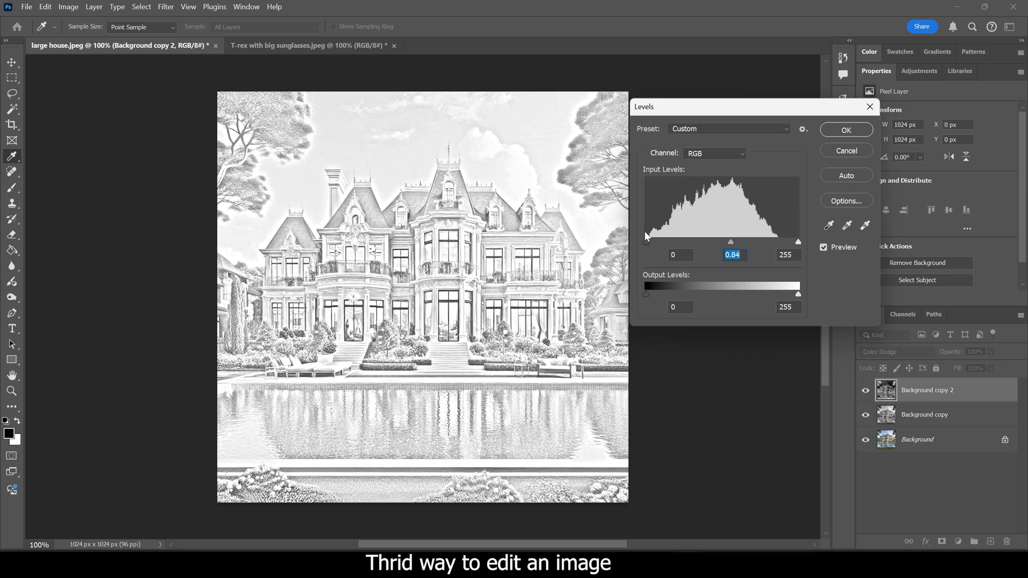
{"action": "left_click", "coordinate": [847, 130]}
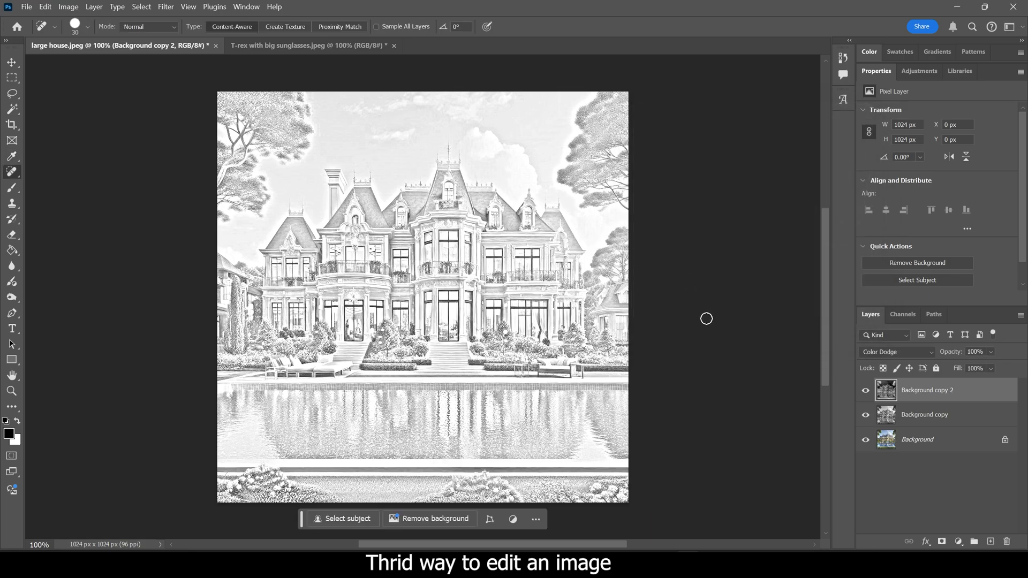
Switch to the T-rex image, duplicate its Background layer and apply the Find Edges filter to the copy.
{"action": "left_click", "coordinate": [313, 47]}
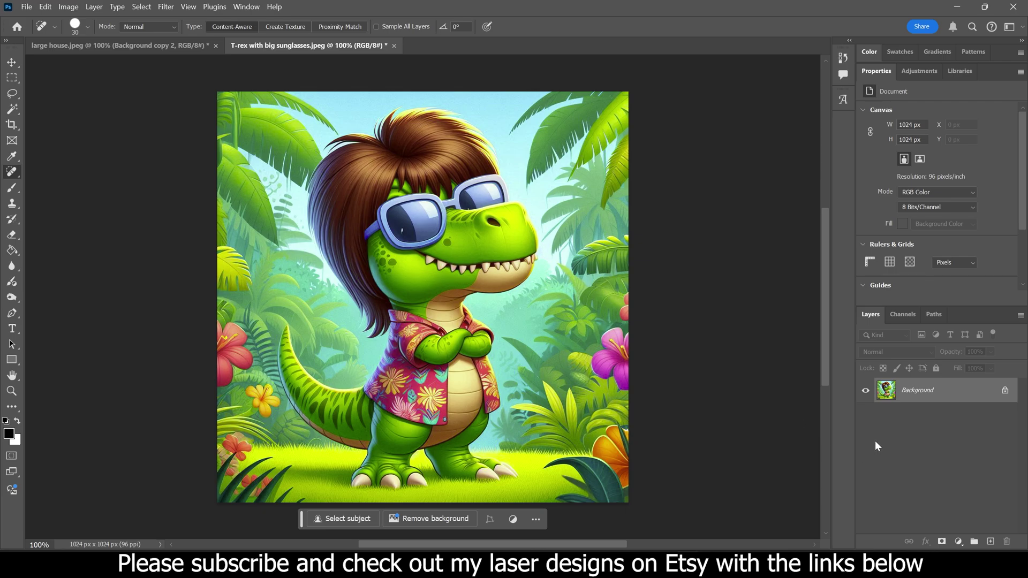
{"action": "left_click_drag", "start_coordinate": [971, 450], "coordinate": [991, 542]}
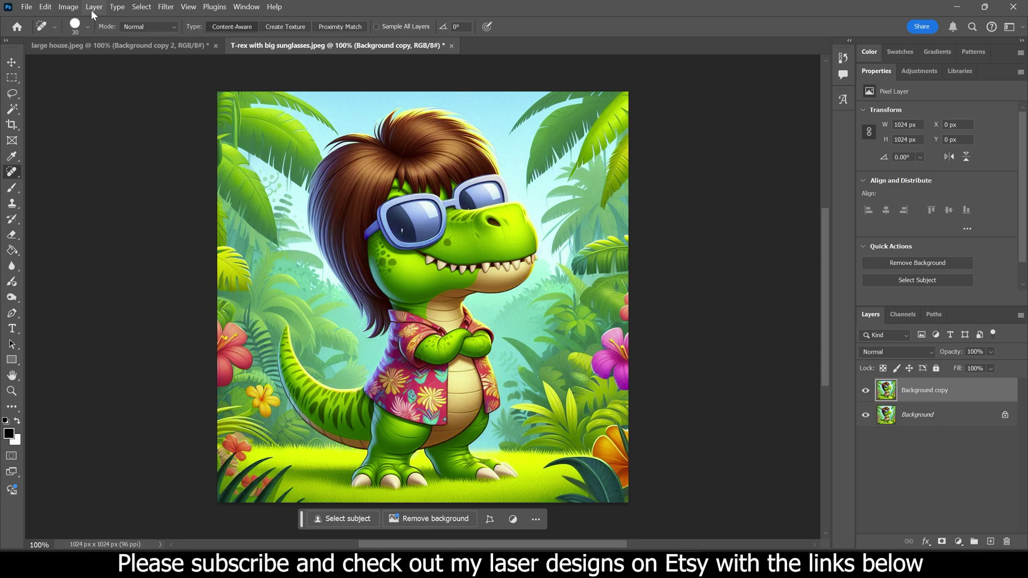
{"action": "left_click", "coordinate": [165, 7]}
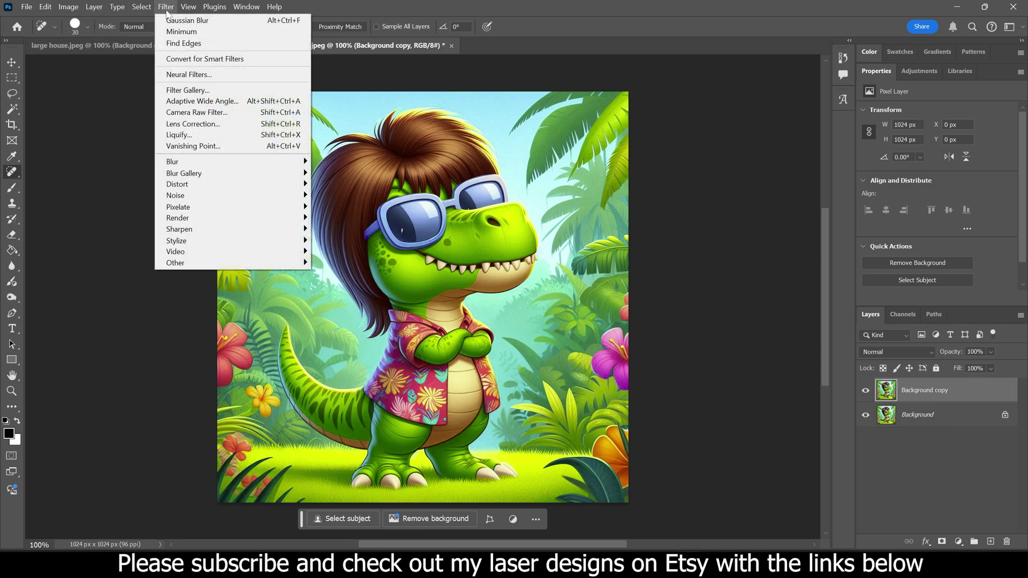
{"action": "mouse_move", "coordinate": [226, 187]}
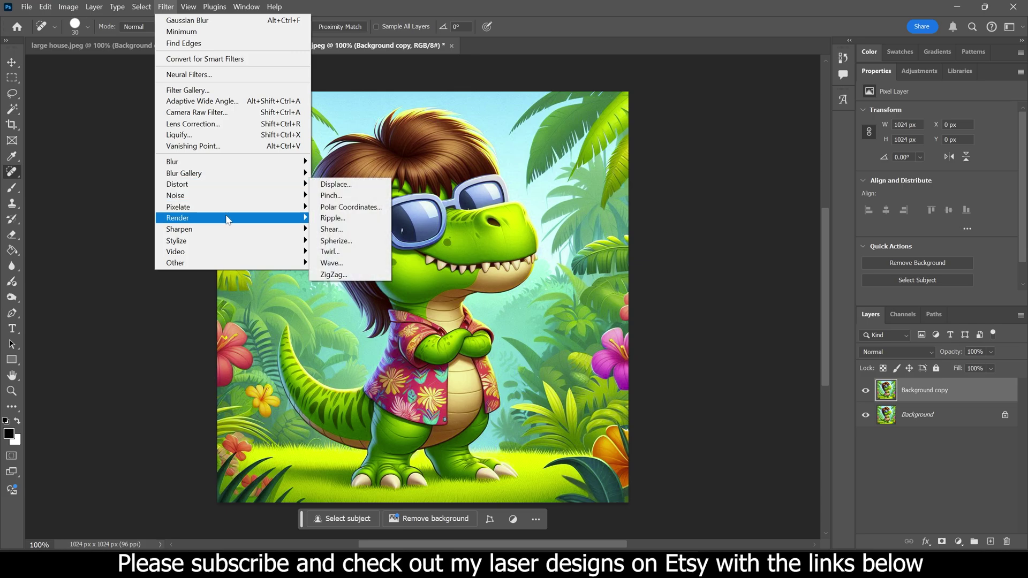
{"action": "mouse_move", "coordinate": [240, 243]}
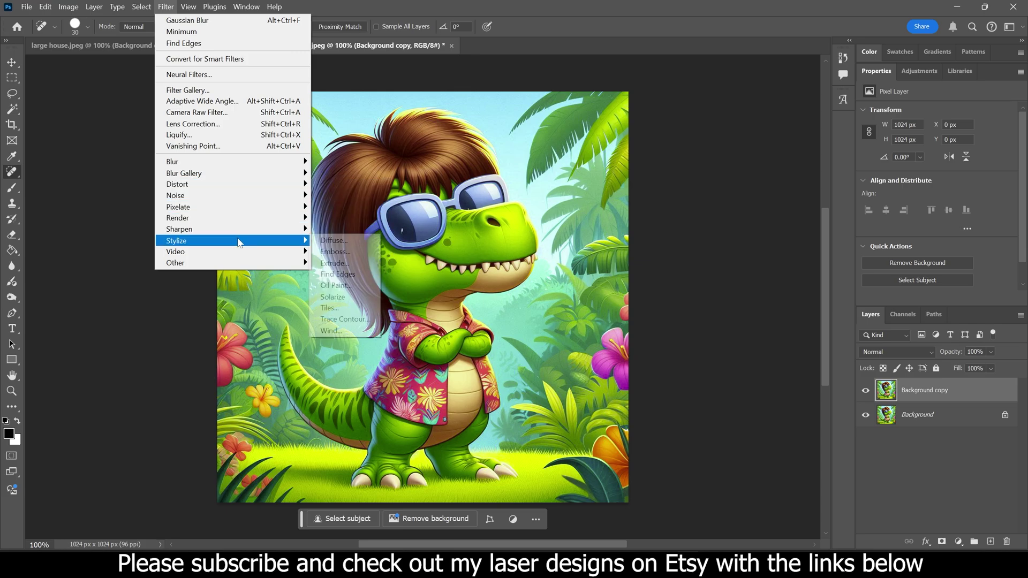
{"action": "left_click", "coordinate": [337, 274]}
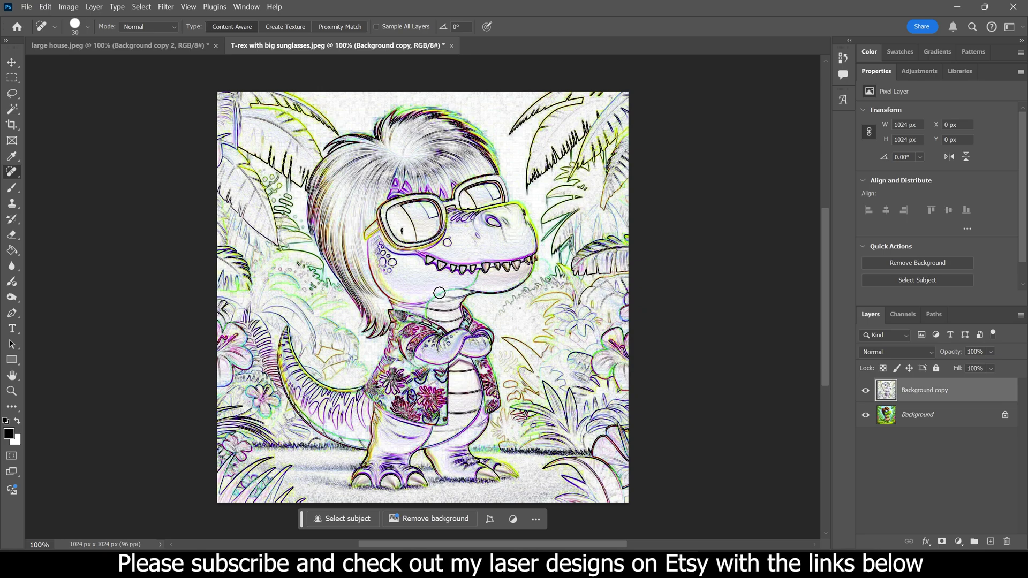
Add a Black & White adjustment layer and a Levels adjustment layer above the edge-filtered T-rex copy.
{"action": "left_click", "coordinate": [959, 542]}
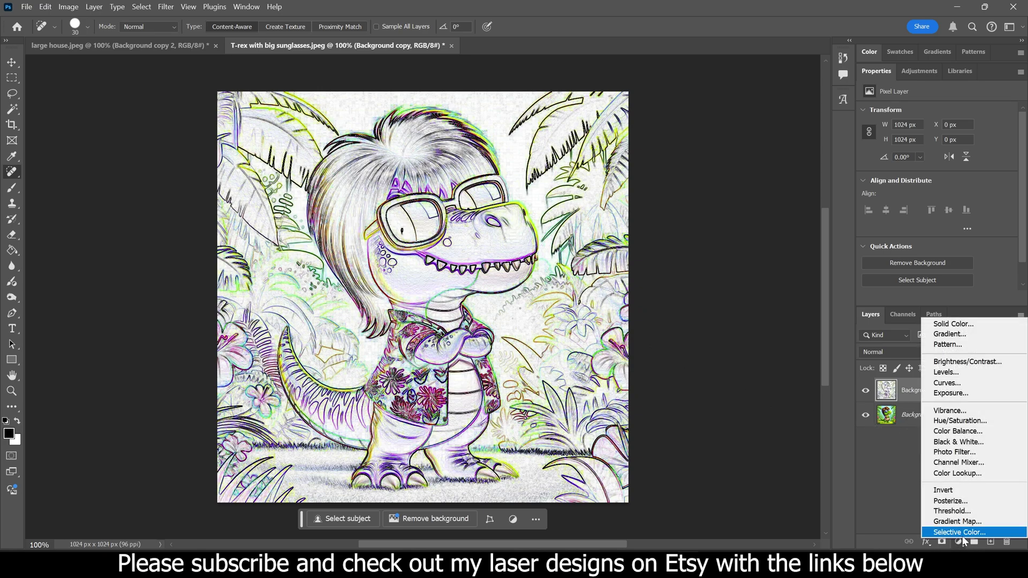
{"action": "left_click", "coordinate": [964, 442]}
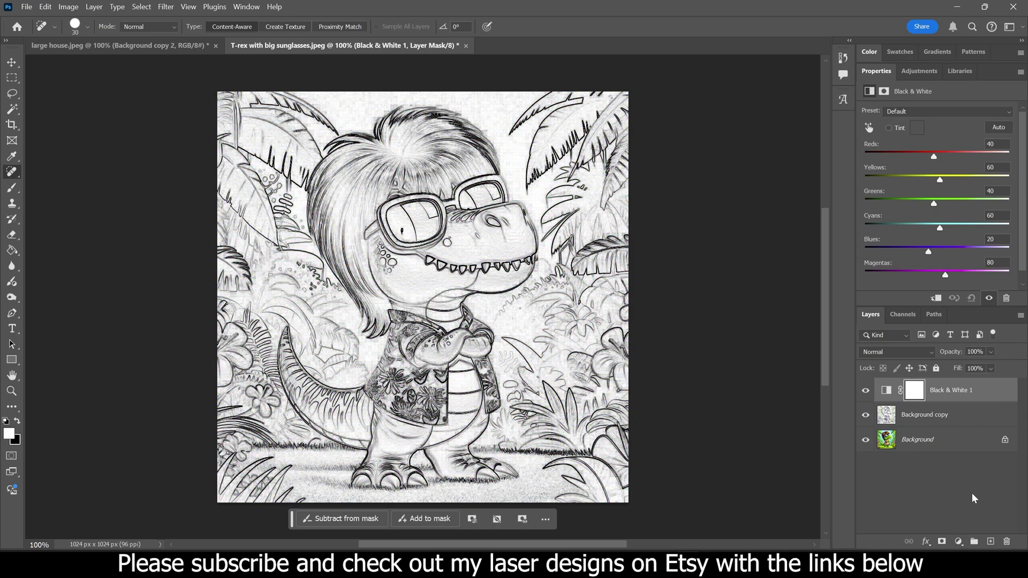
{"action": "left_click", "coordinate": [960, 542]}
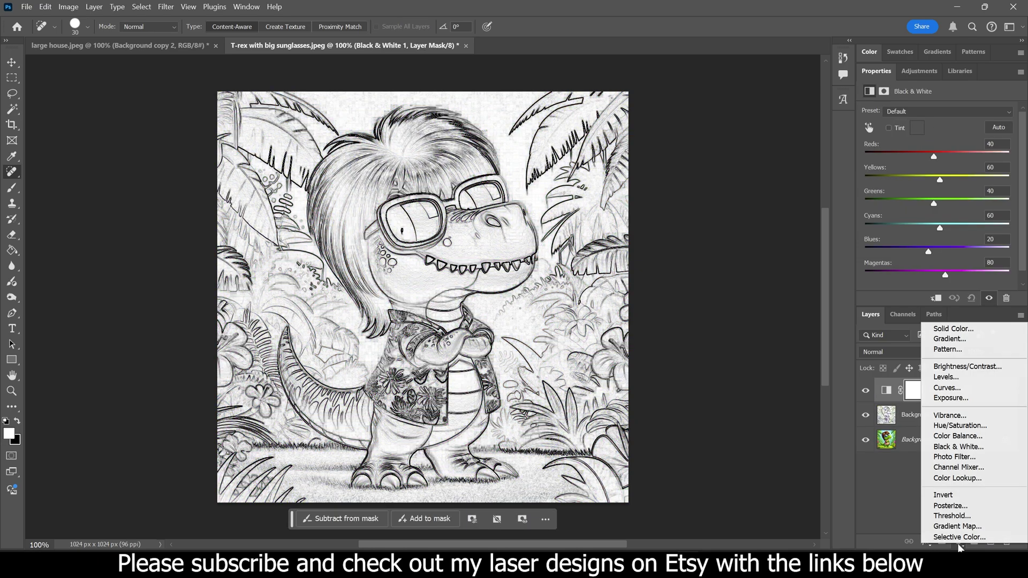
{"action": "left_click", "coordinate": [952, 381]}
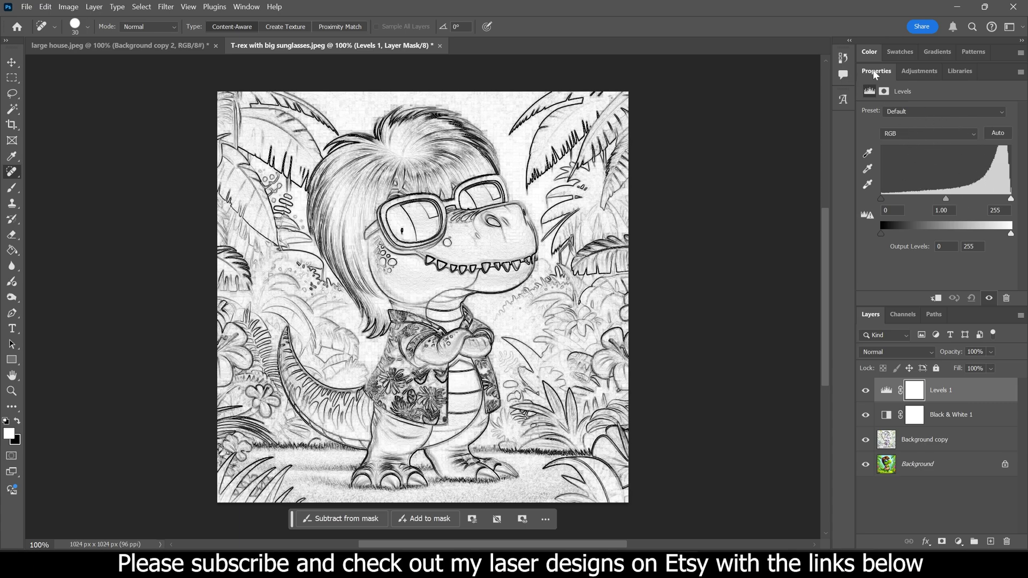
Set the Levels adjustment's black input to 13 and white input to 204, and fine-tune the midtones to clean up the lines.
{"action": "left_click", "coordinate": [247, 7]}
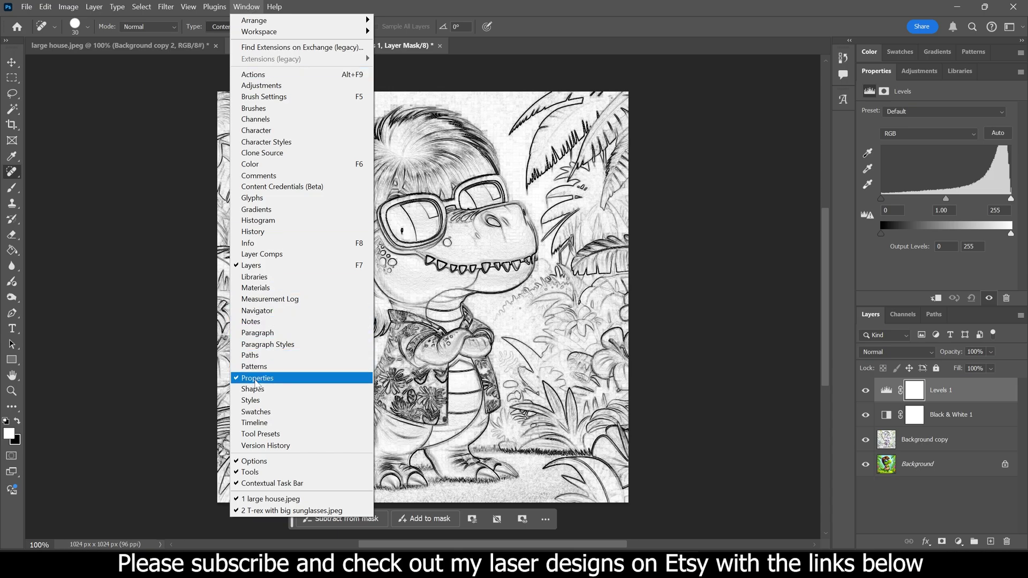
{"action": "left_click", "coordinate": [246, 7]}
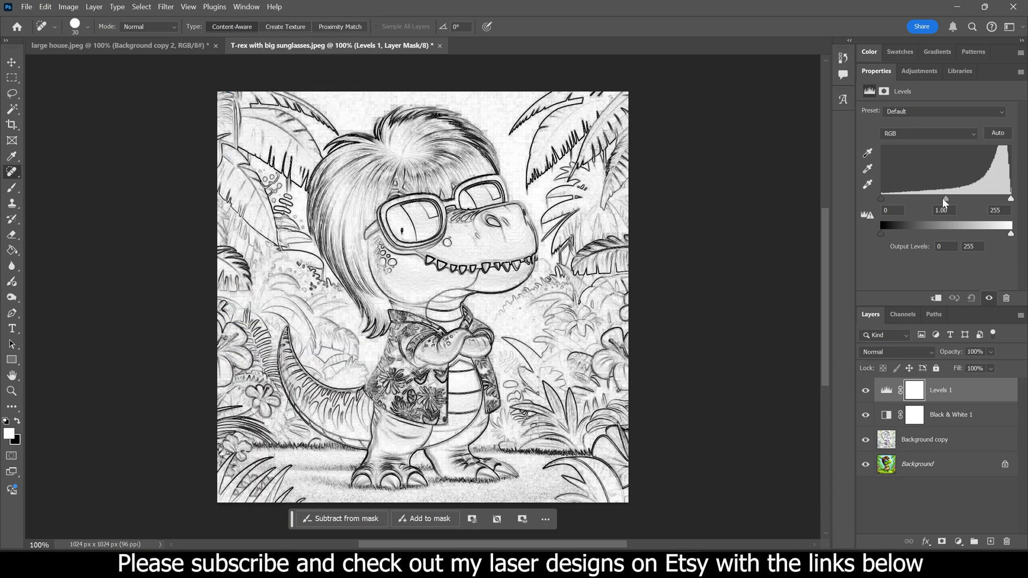
{"action": "left_click_drag", "start_coordinate": [881, 198], "coordinate": [887, 198]}
{"action": "left_click_drag", "start_coordinate": [1011, 198], "coordinate": [996, 199]}
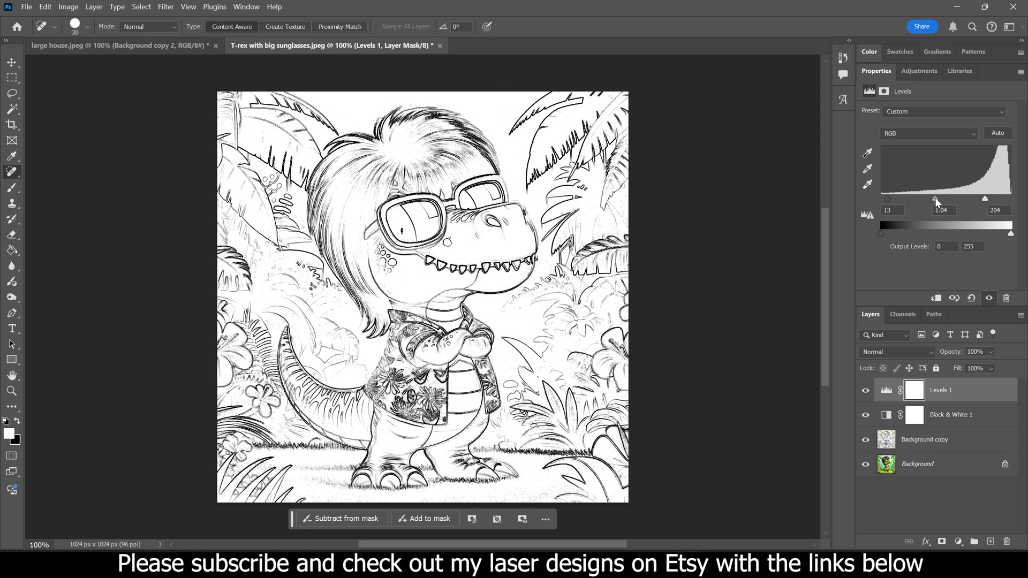
{"action": "left_click_drag", "start_coordinate": [936, 198], "coordinate": [942, 199]}
Delete all layers above the original T-rex image and duplicate the Background layer.
{"action": "left_click", "coordinate": [946, 442]}
{"action": "left_click_drag", "start_coordinate": [946, 442], "coordinate": [1007, 542]}
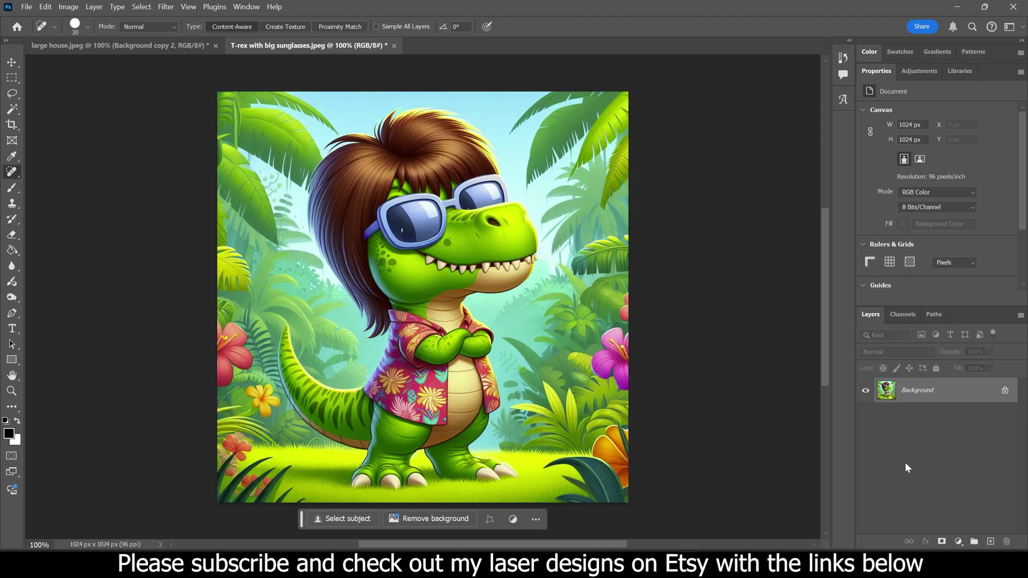
{"action": "left_click_drag", "start_coordinate": [906, 397], "coordinate": [991, 542]}
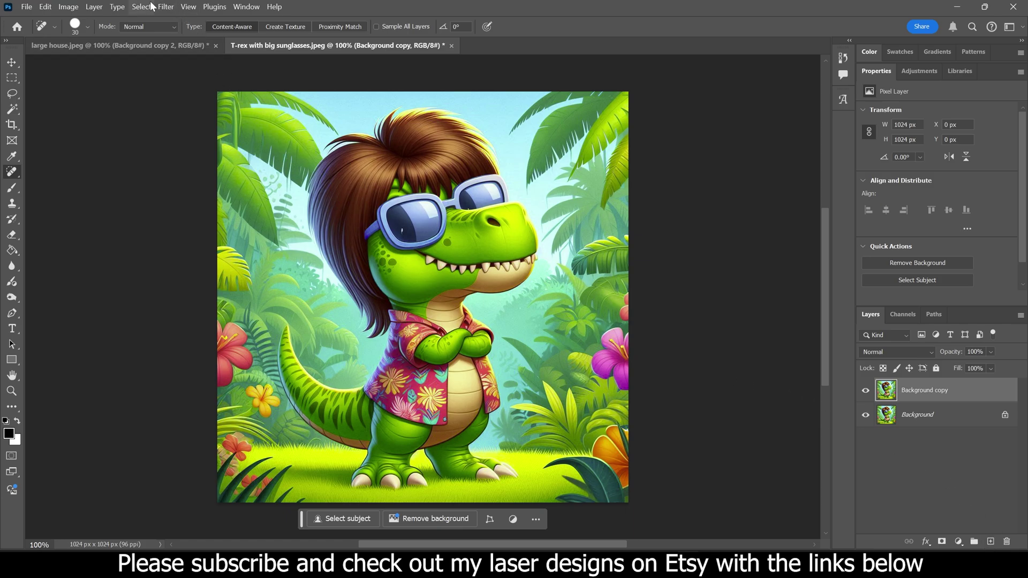
Desaturate the new T-rex Background copy and duplicate the desaturated layer.
{"action": "left_click", "coordinate": [69, 8]}
{"action": "mouse_move", "coordinate": [97, 37]}
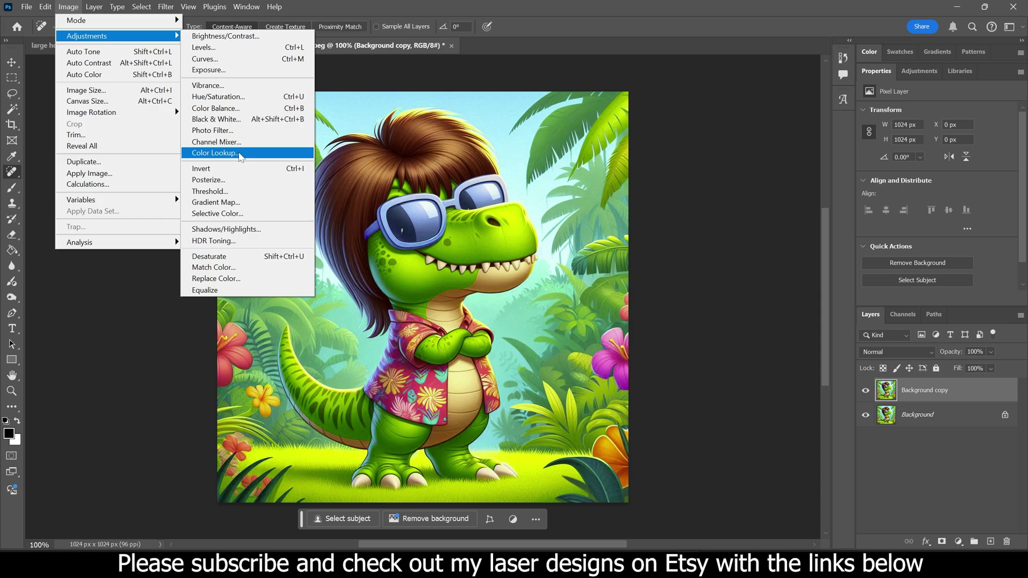
{"action": "left_click", "coordinate": [247, 258]}
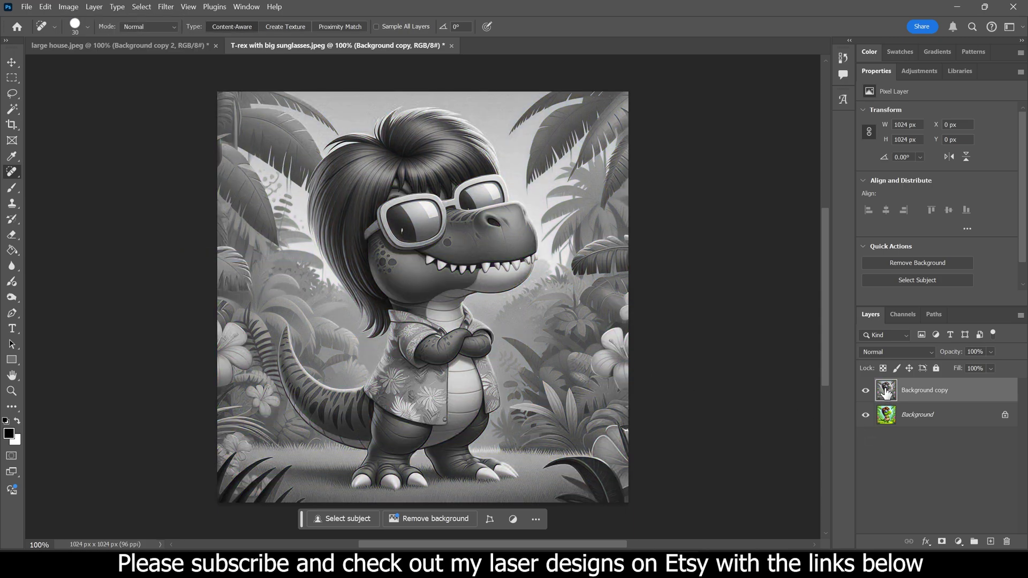
{"action": "left_click_drag", "start_coordinate": [889, 397], "coordinate": [992, 543]}
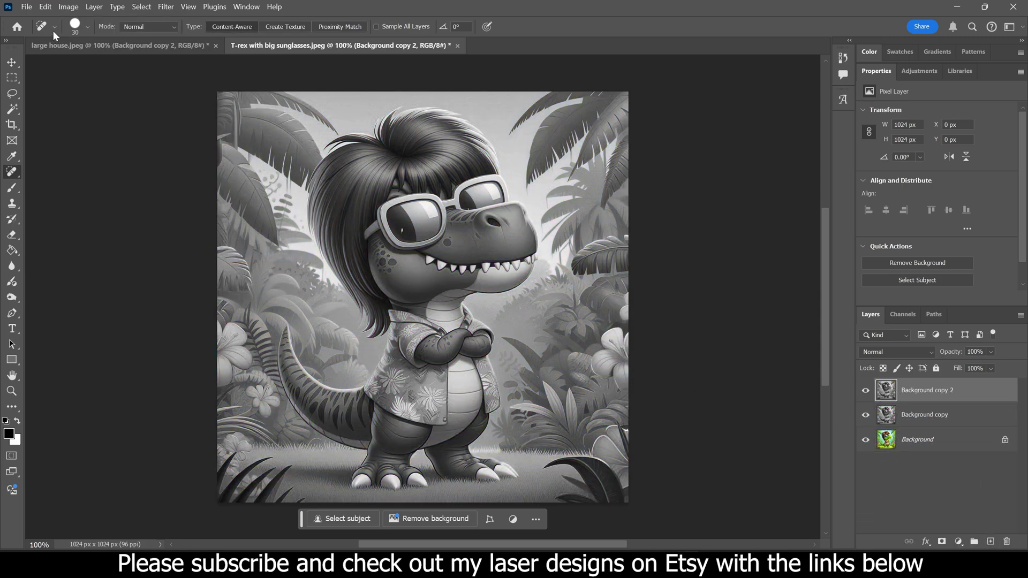
Invert the top desaturated T-rex layer, Background copy 2, and set its blending mode to Color Dodge.
{"action": "left_click", "coordinate": [75, 7]}
{"action": "mouse_move", "coordinate": [107, 37]}
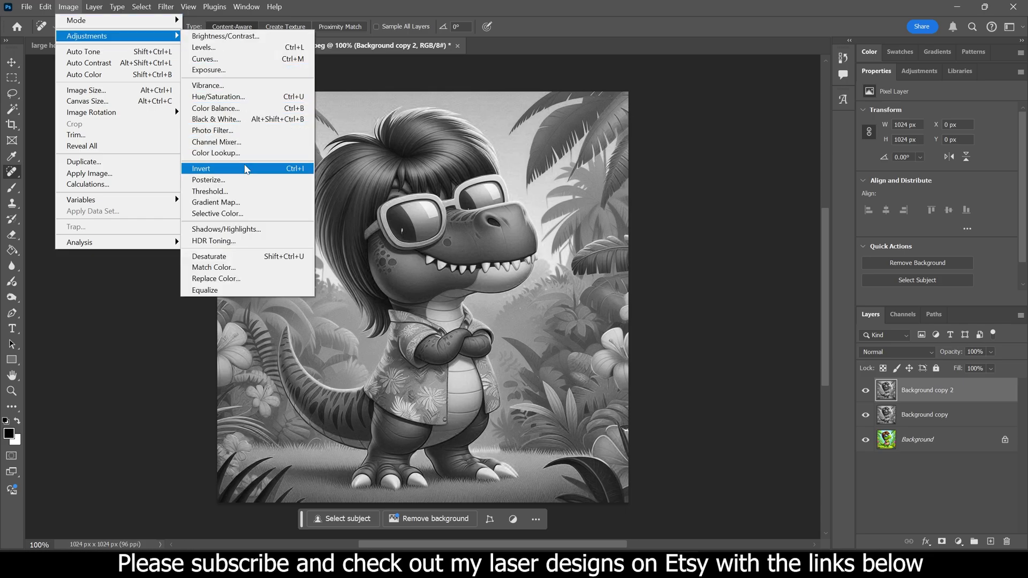
{"action": "left_click", "coordinate": [246, 169]}
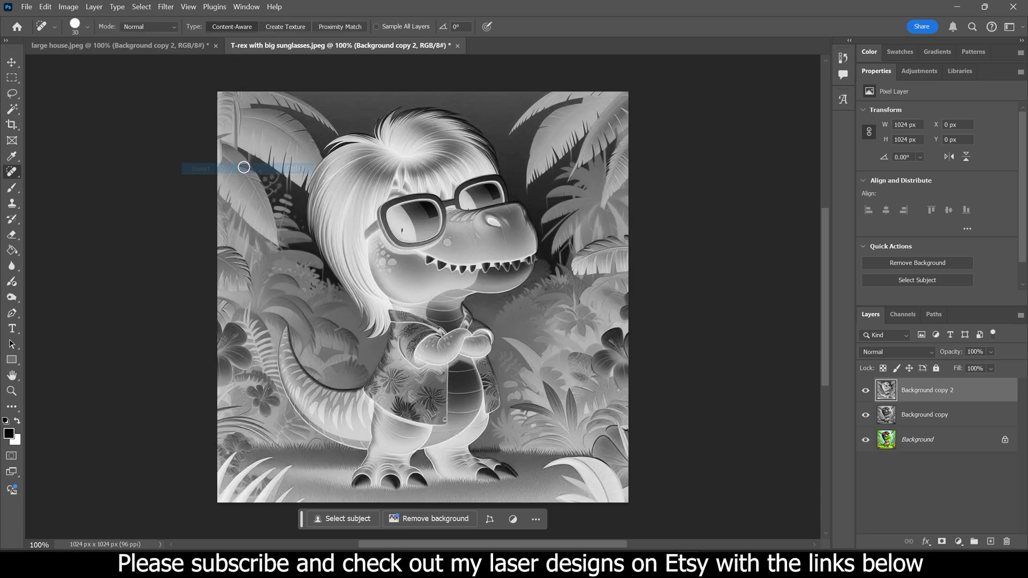
{"action": "left_click", "coordinate": [877, 354]}
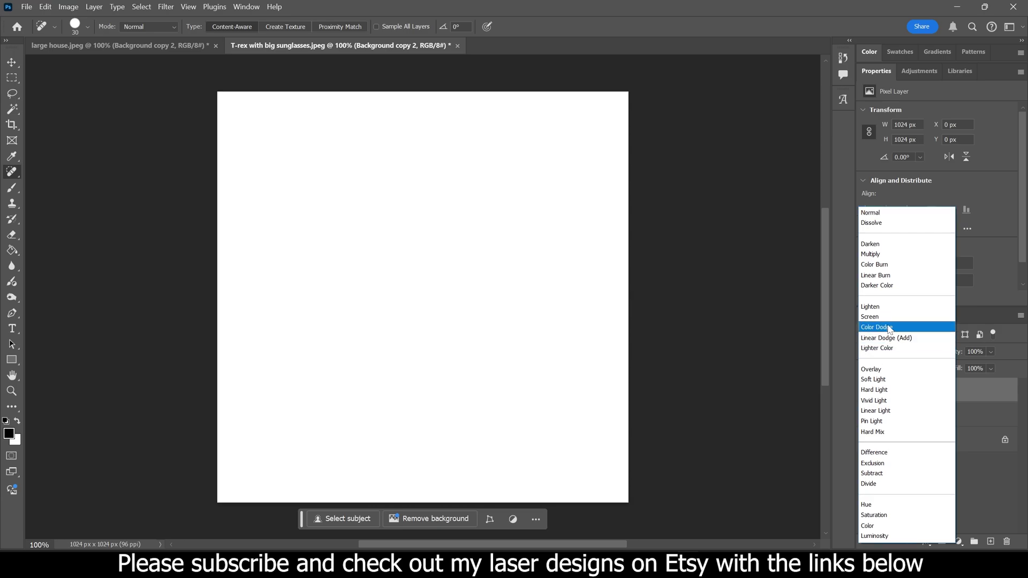
{"action": "left_click", "coordinate": [889, 328]}
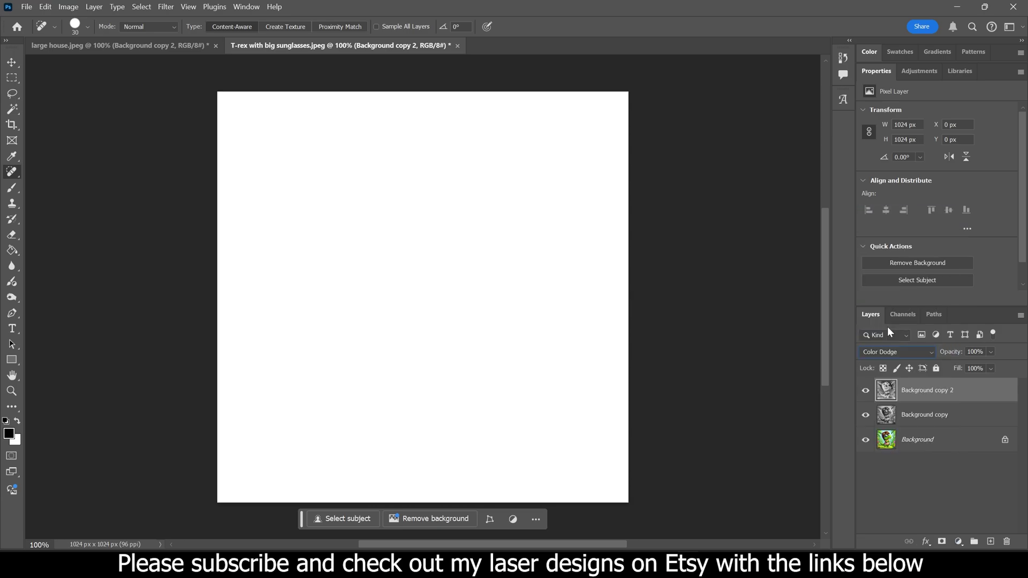
Apply the Minimum filter to Background copy 2 with a radius of about 2.8 pixels, preserving roundness.
{"action": "left_click", "coordinate": [166, 8]}
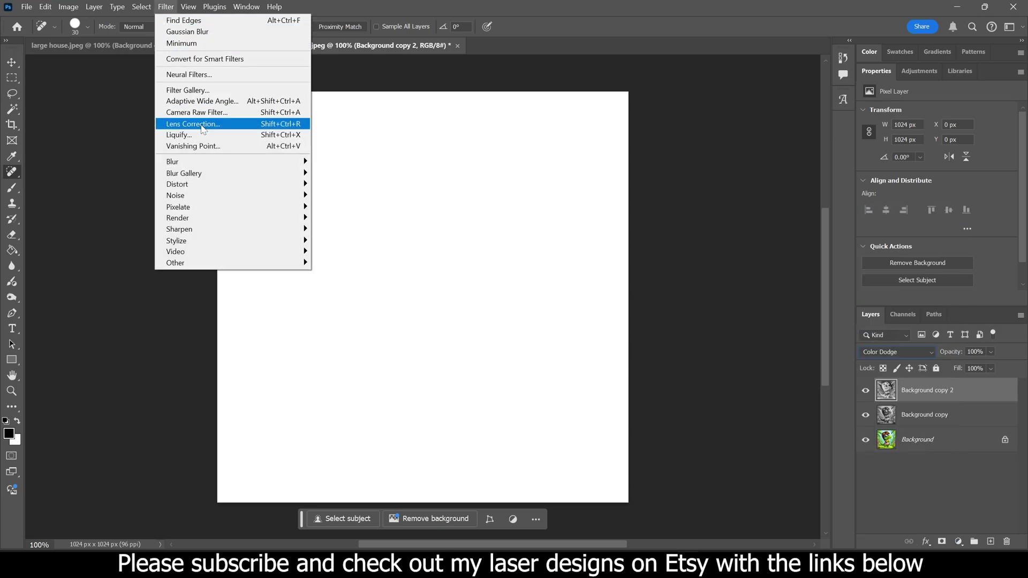
{"action": "mouse_move", "coordinate": [261, 264]}
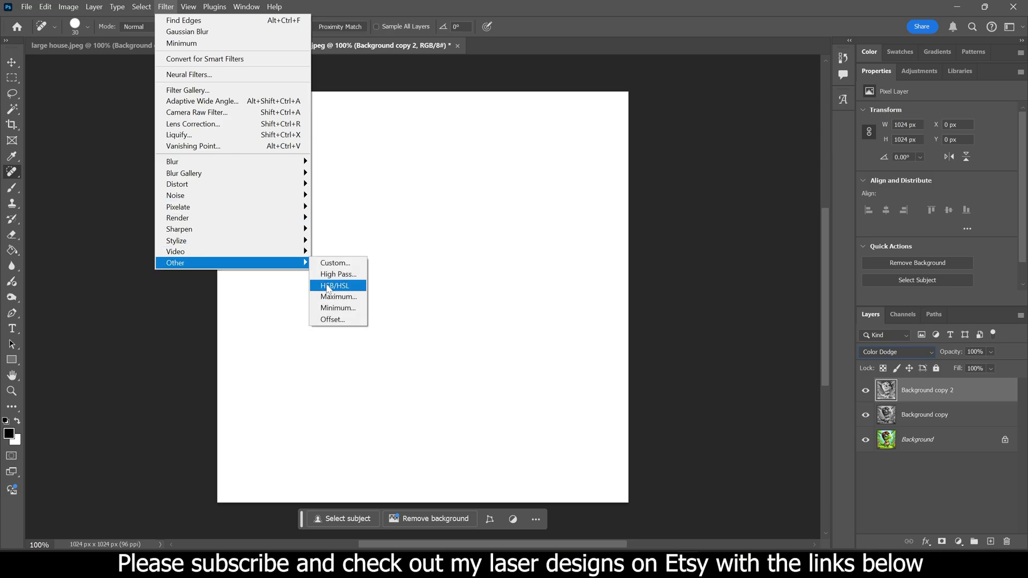
{"action": "left_click", "coordinate": [340, 308]}
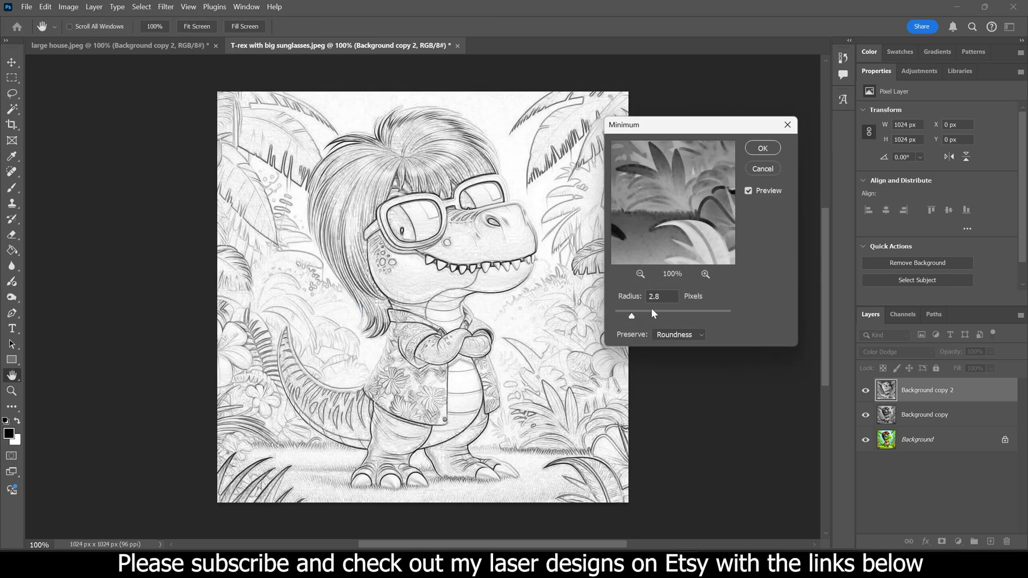
{"action": "left_click_drag", "start_coordinate": [633, 316], "coordinate": [642, 317]}
{"action": "left_click", "coordinate": [631, 314]}
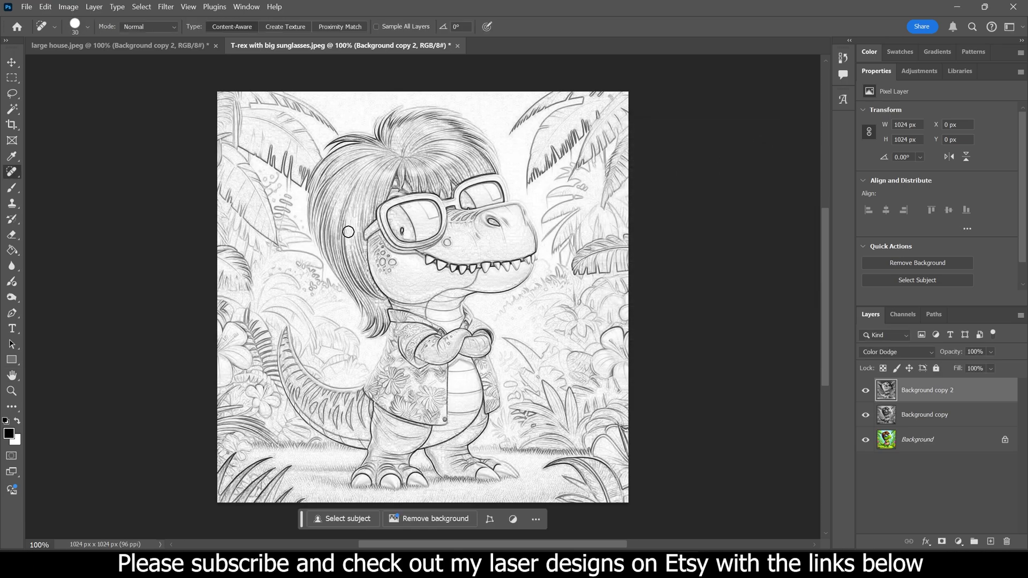
Apply a Levels adjustment directly to Background copy 2 with the midtone input set to 1.18.
{"action": "left_click", "coordinate": [68, 6]}
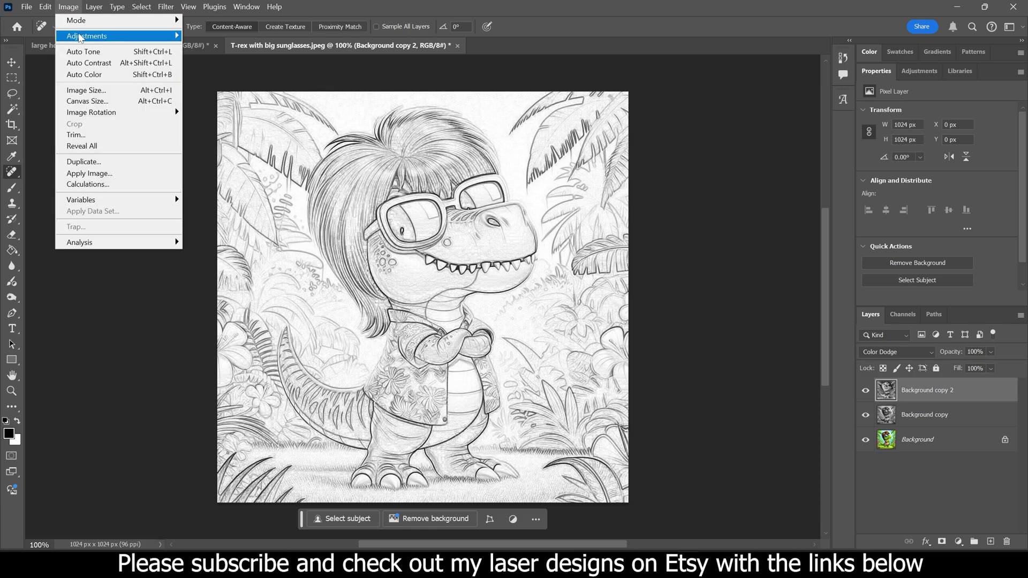
{"action": "mouse_move", "coordinate": [80, 35]}
{"action": "left_click", "coordinate": [194, 54]}
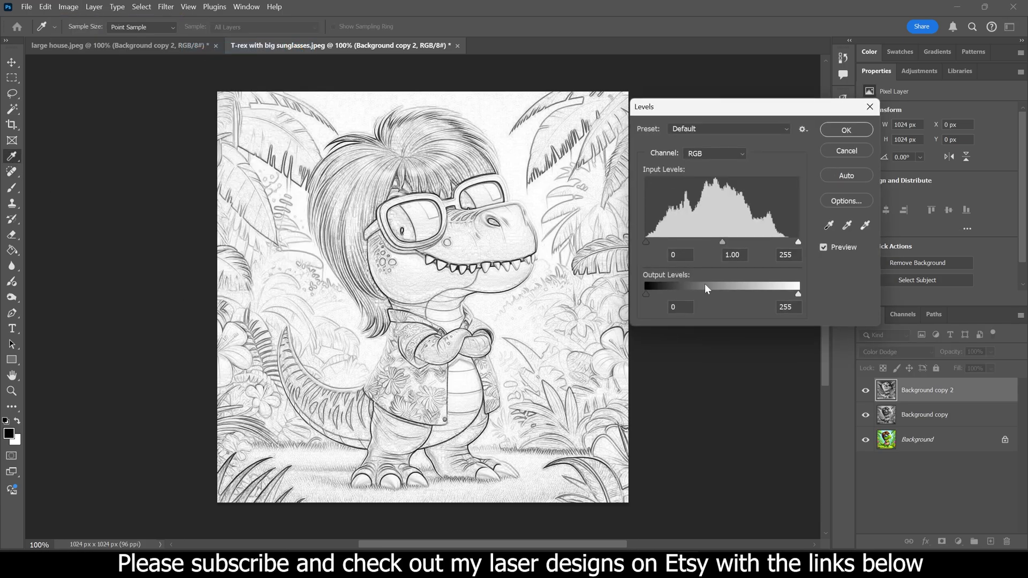
{"action": "left_click_drag", "start_coordinate": [719, 247], "coordinate": [716, 247]}
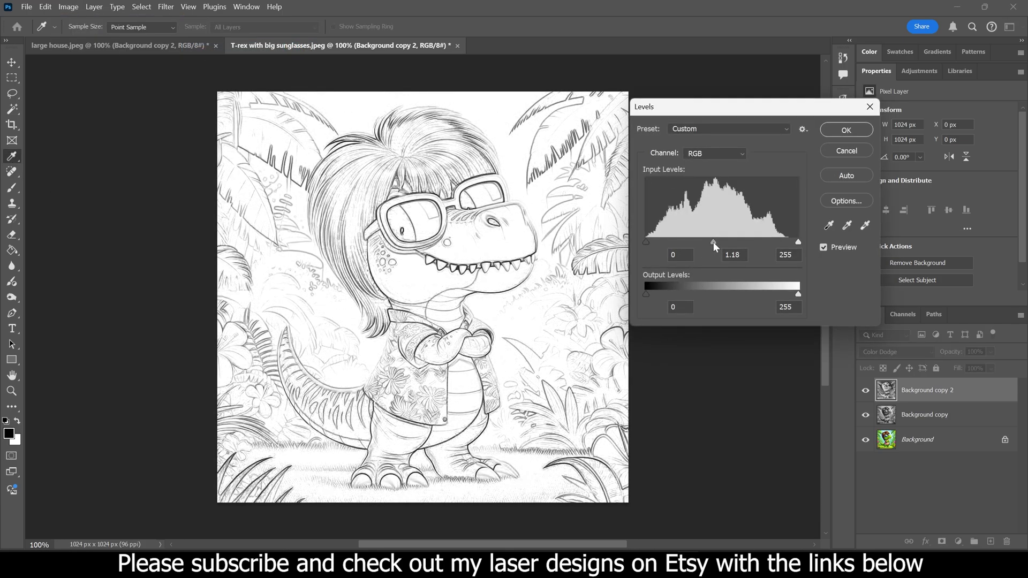
{"action": "left_click", "coordinate": [846, 130]}
{"action": "key", "text": "j"}
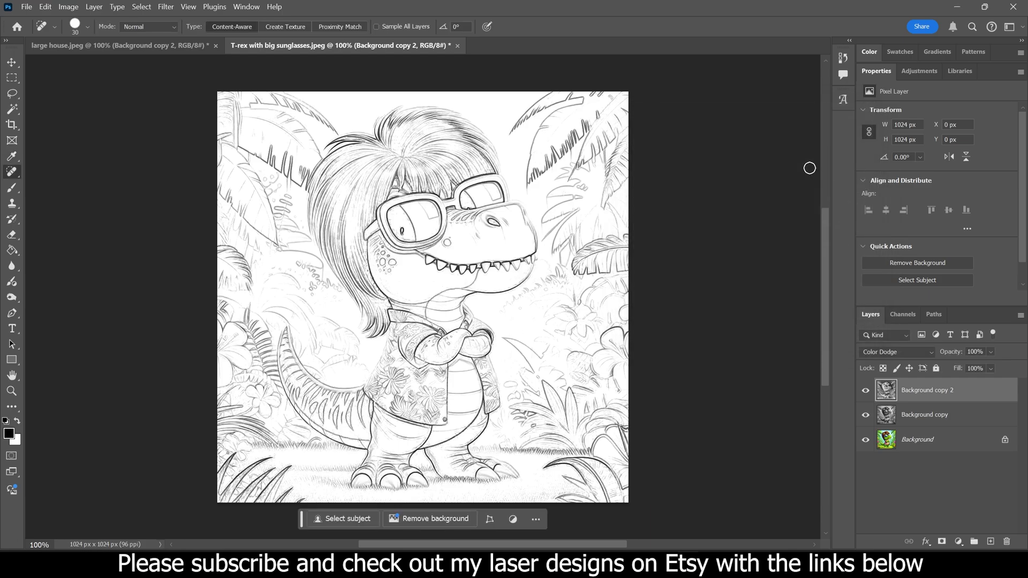
Delete both desaturated copies above the original T-rex image and duplicate the Background layer.
{"action": "left_click", "coordinate": [951, 420], "text": "shift"}
{"action": "left_click_drag", "start_coordinate": [951, 421], "coordinate": [1007, 541]}
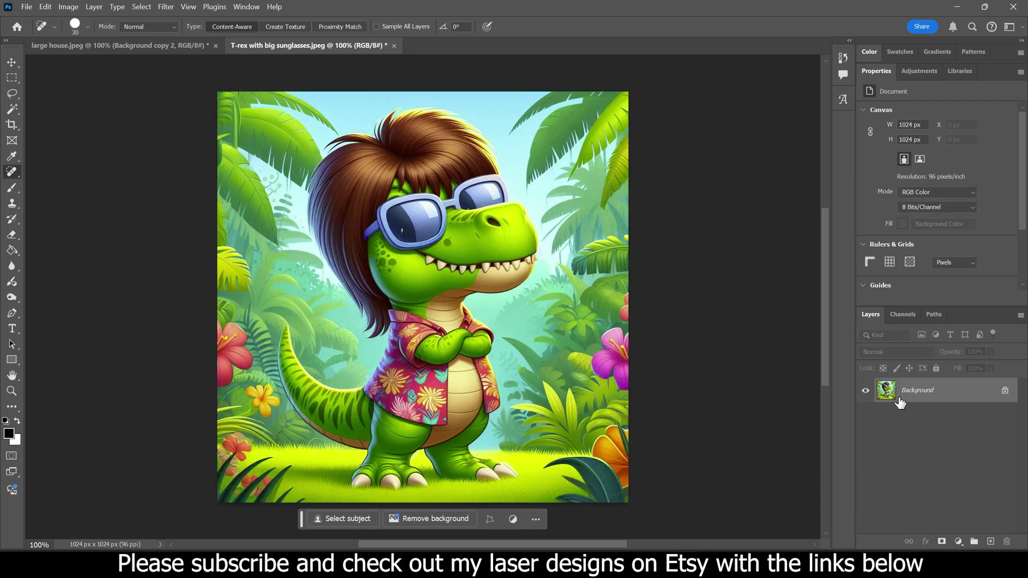
{"action": "left_click_drag", "start_coordinate": [899, 401], "coordinate": [991, 542]}
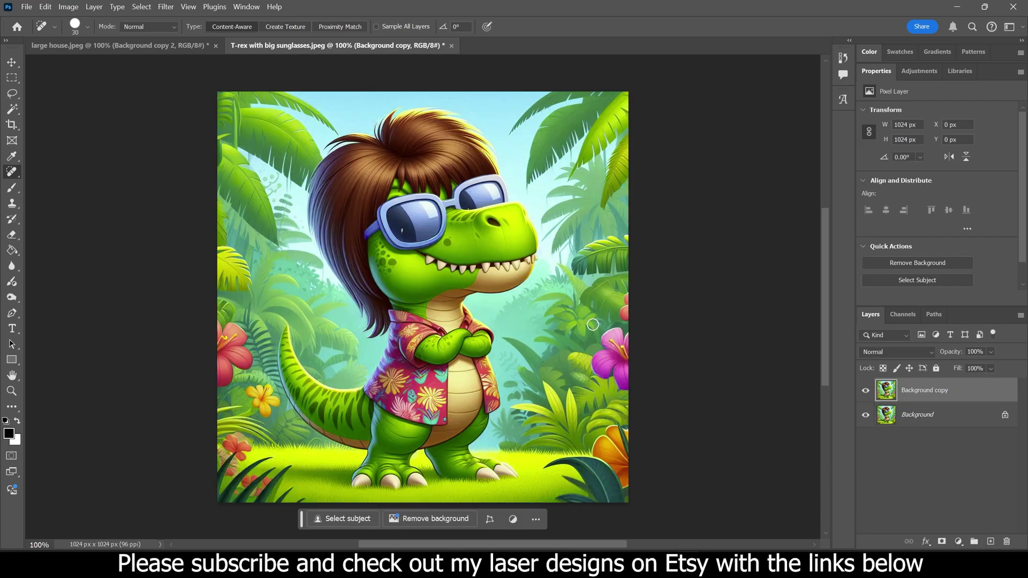
Desaturate the fresh Background copy and duplicate the desaturated layer.
{"action": "left_click", "coordinate": [68, 6]}
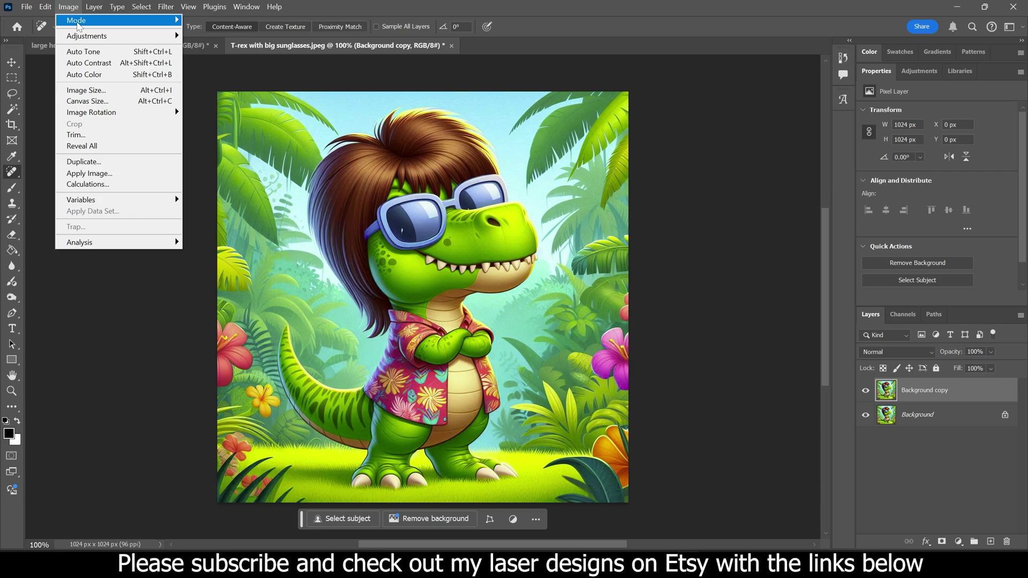
{"action": "mouse_move", "coordinate": [92, 37]}
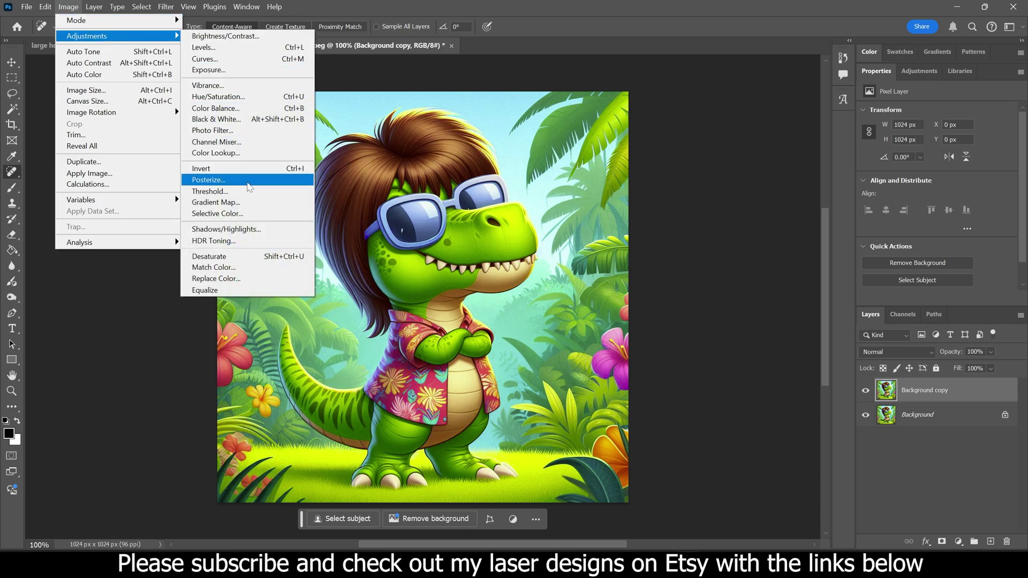
{"action": "left_click", "coordinate": [252, 257]}
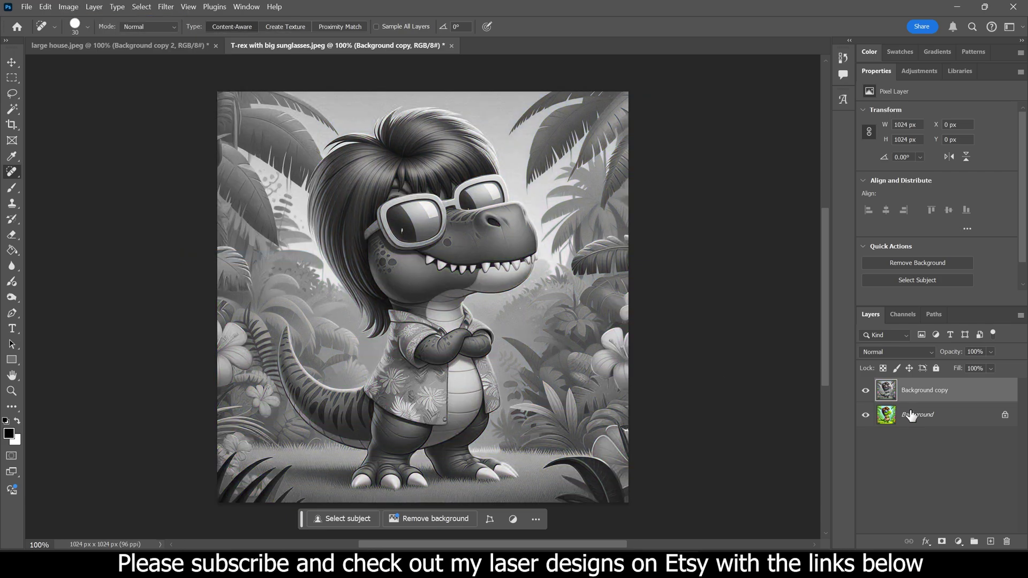
{"action": "left_click_drag", "start_coordinate": [906, 396], "coordinate": [991, 542]}
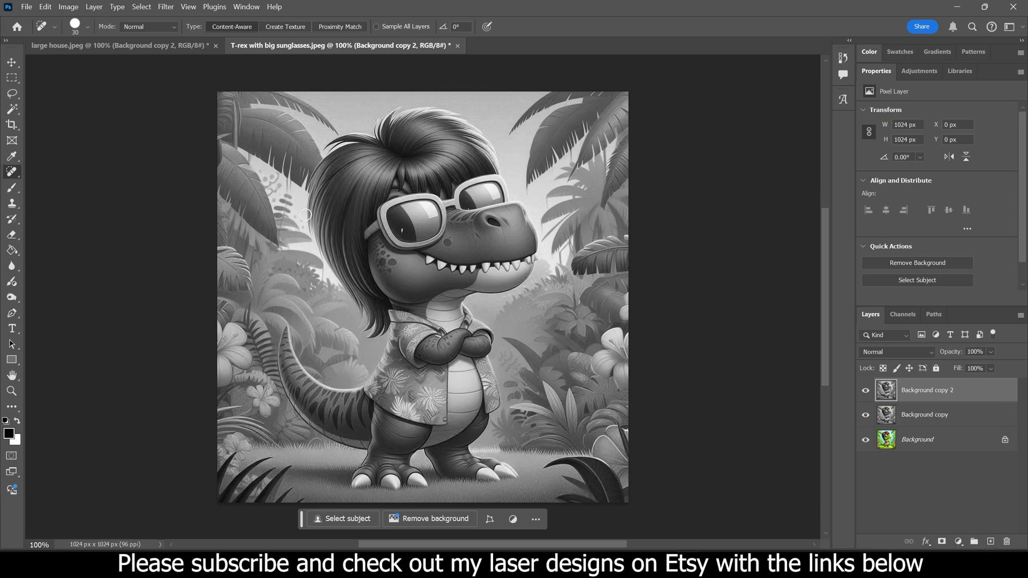
Invert the new Background copy 2 layer and change its blending mode to Color Dodge.
{"action": "left_click", "coordinate": [69, 6]}
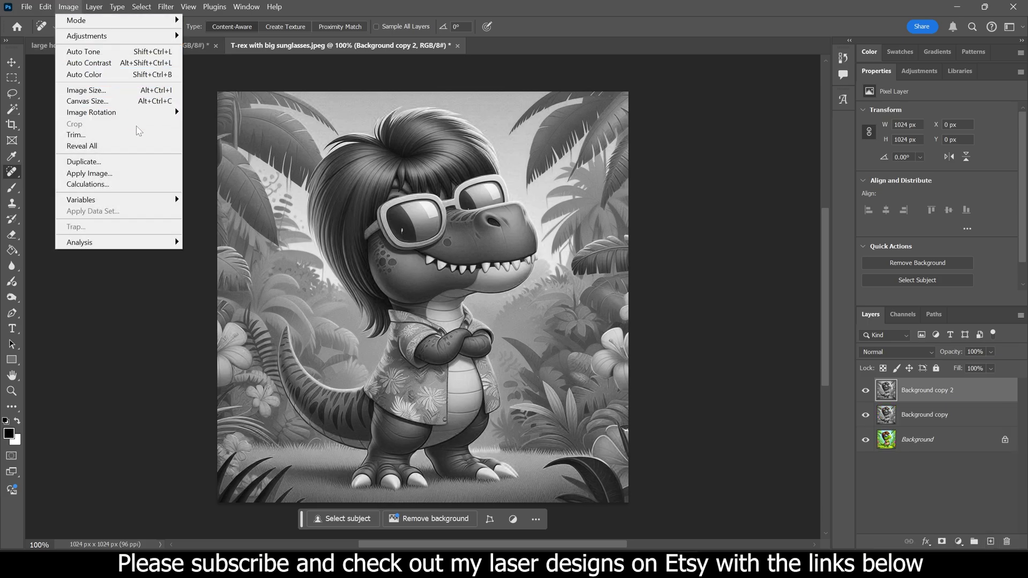
{"action": "mouse_move", "coordinate": [121, 37]}
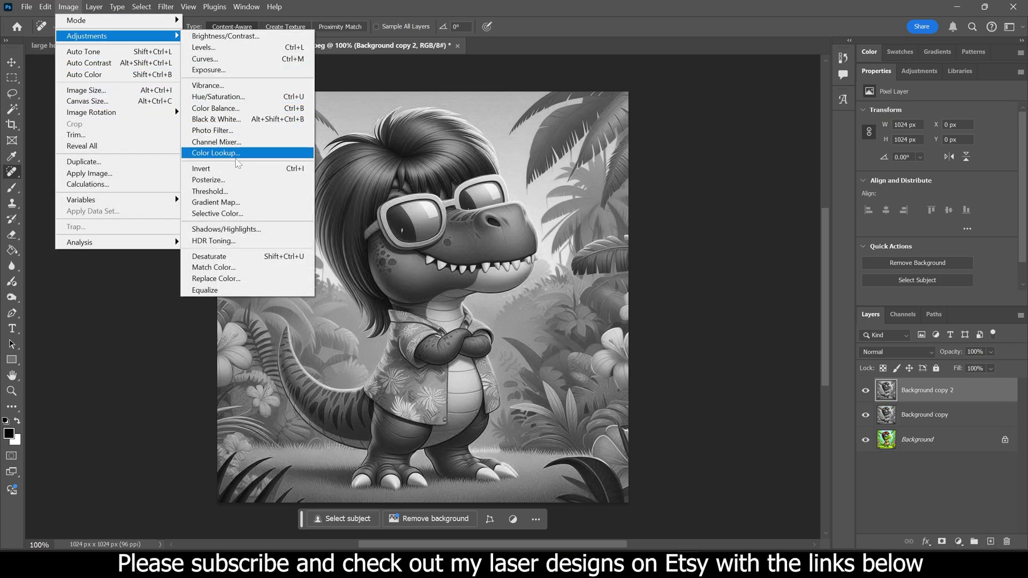
{"action": "left_click", "coordinate": [238, 168]}
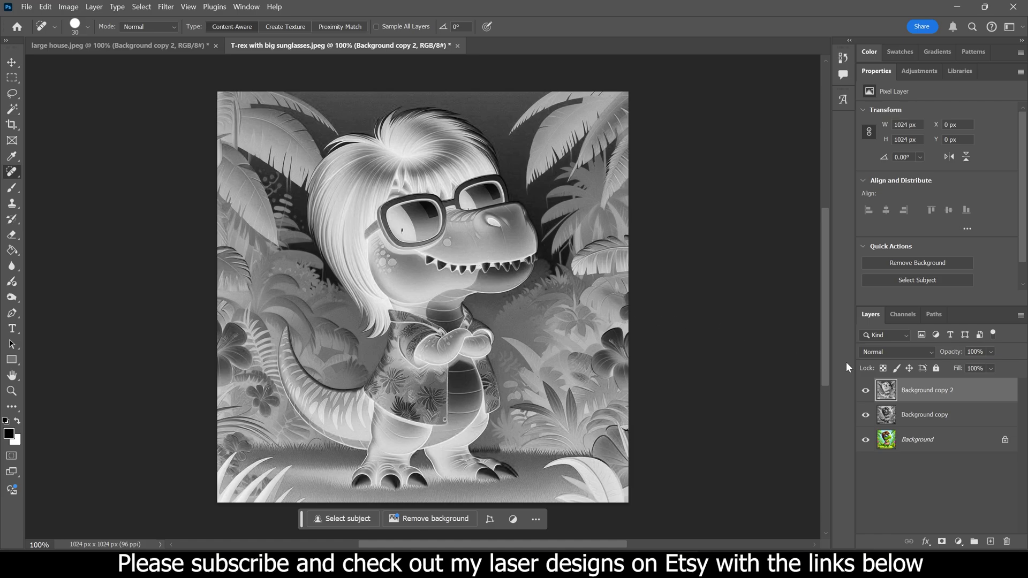
{"action": "left_click", "coordinate": [908, 352]}
{"action": "left_click", "coordinate": [890, 333]}
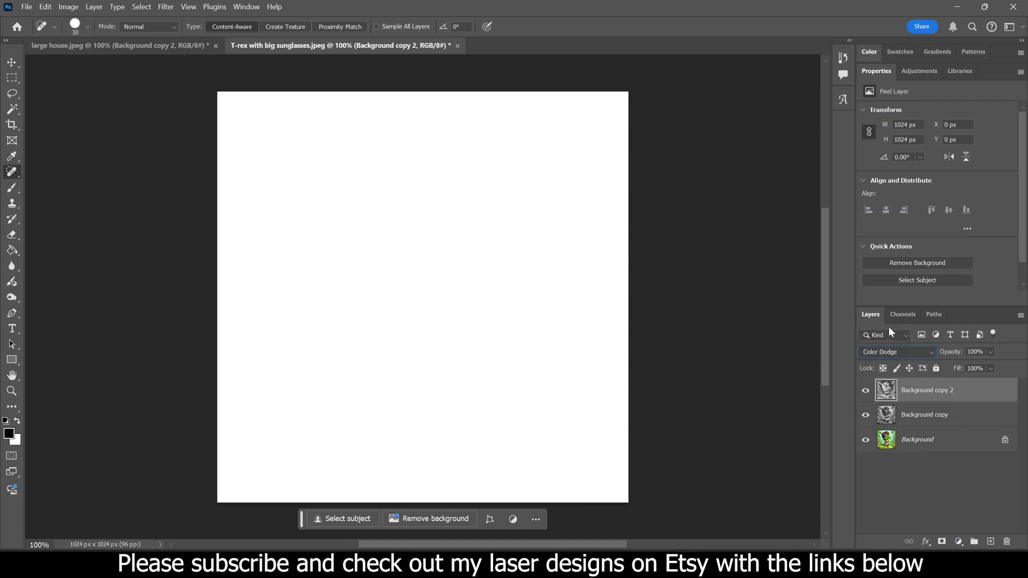
Apply a Gaussian Blur with a radius of 61.1 pixels to Background copy 2 for a shaded sketch look.
{"action": "left_click", "coordinate": [161, 7]}
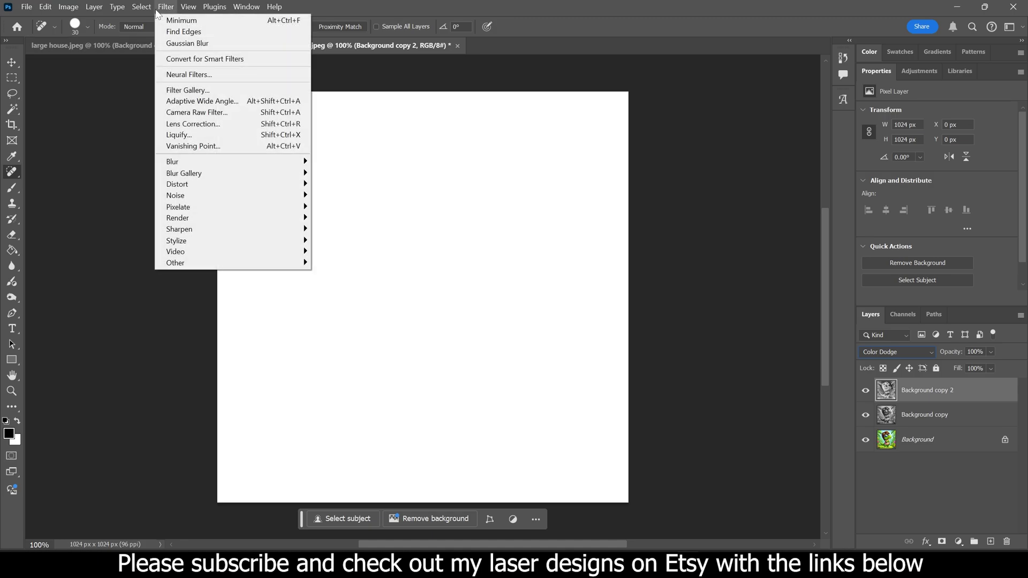
{"action": "mouse_move", "coordinate": [220, 163]}
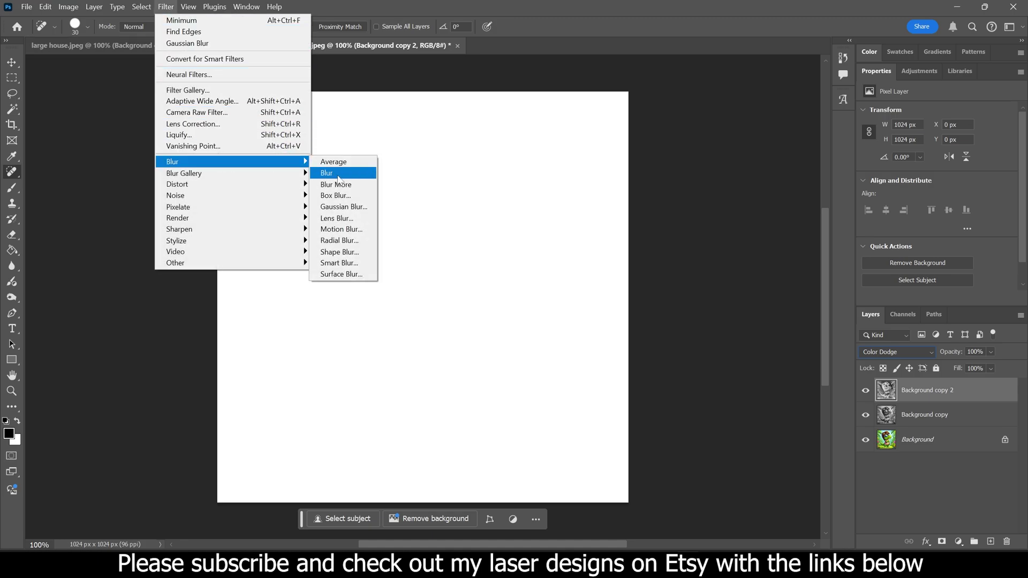
{"action": "left_click", "coordinate": [343, 206]}
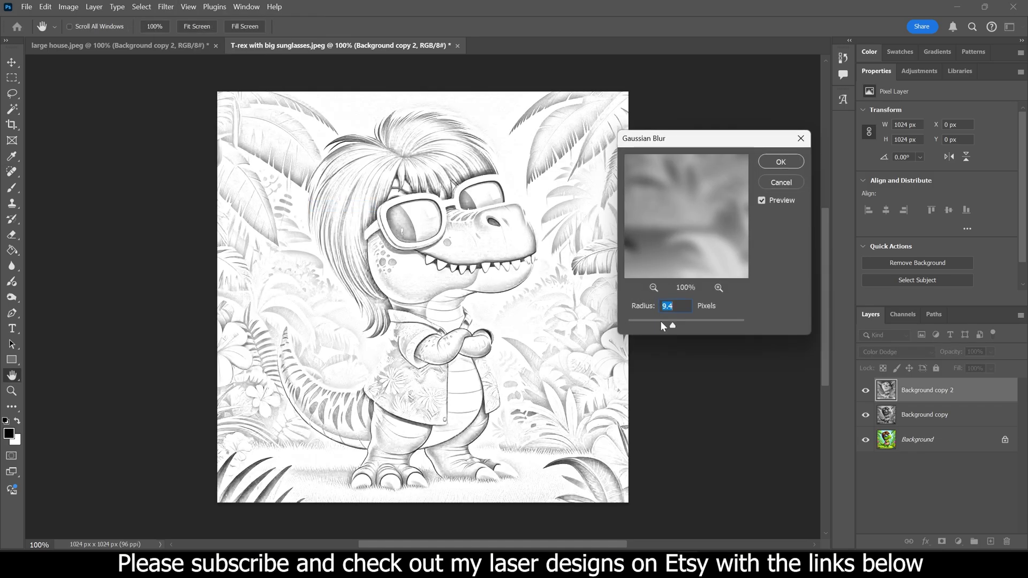
{"action": "left_click_drag", "start_coordinate": [661, 322], "coordinate": [694, 325]}
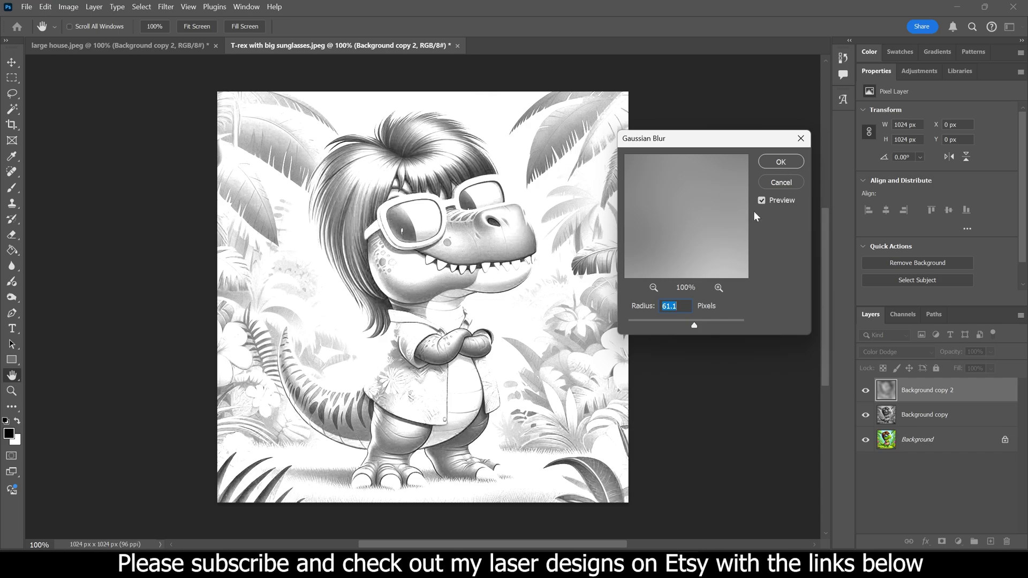
{"action": "left_click", "coordinate": [781, 162]}
{"action": "key", "text": "j"}
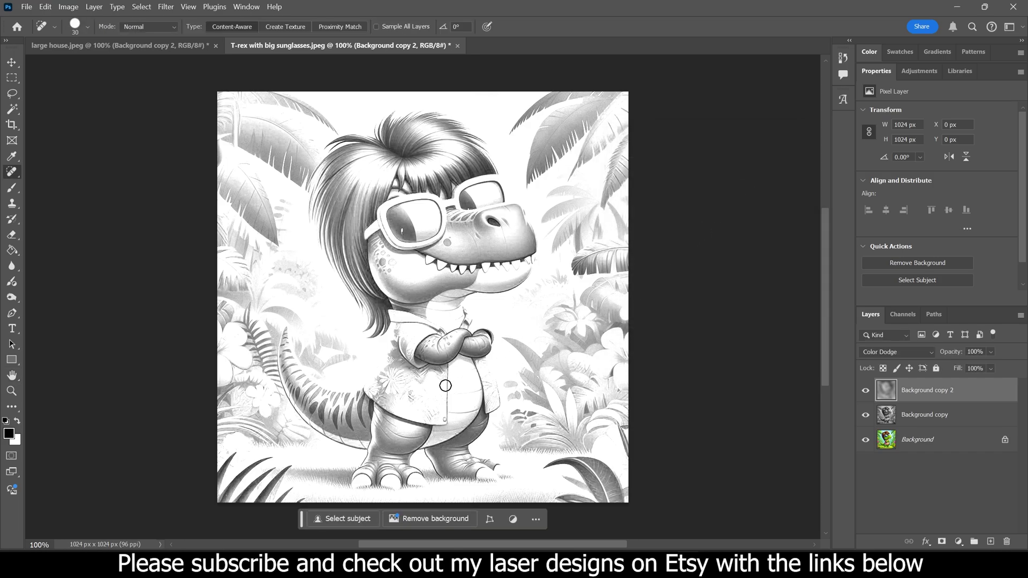
Apply Levels to the blurred Background copy 2, setting the black input to 44 and lightening the midtones.
{"action": "left_click", "coordinate": [78, 8]}
{"action": "mouse_move", "coordinate": [88, 36]}
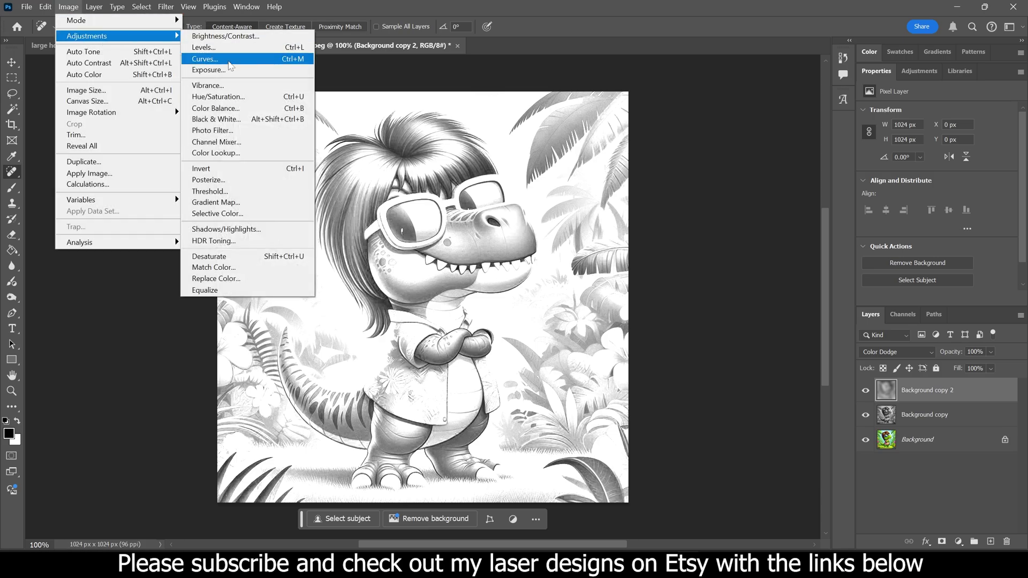
{"action": "left_click", "coordinate": [214, 47]}
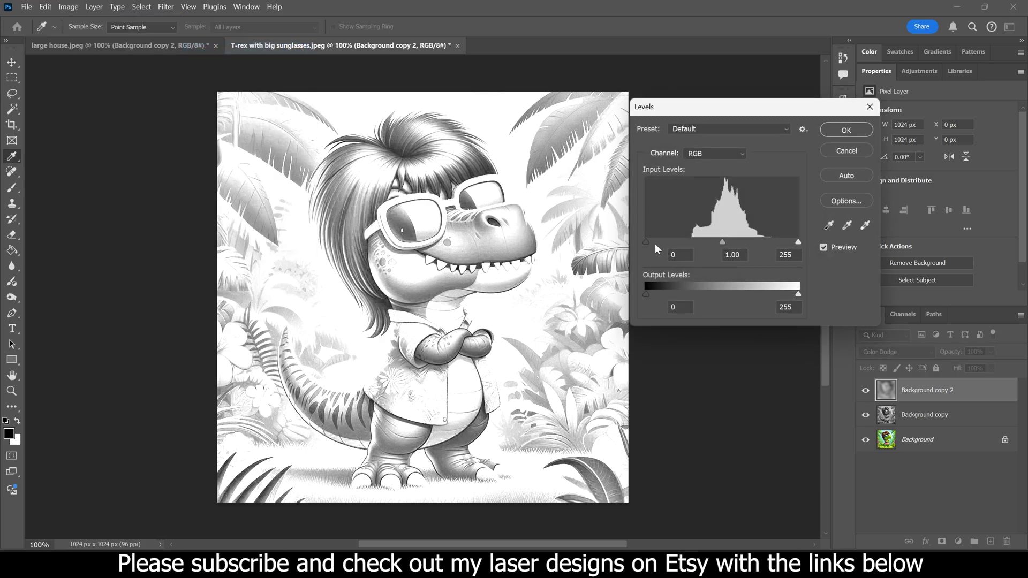
{"action": "left_click_drag", "start_coordinate": [647, 242], "coordinate": [675, 251]}
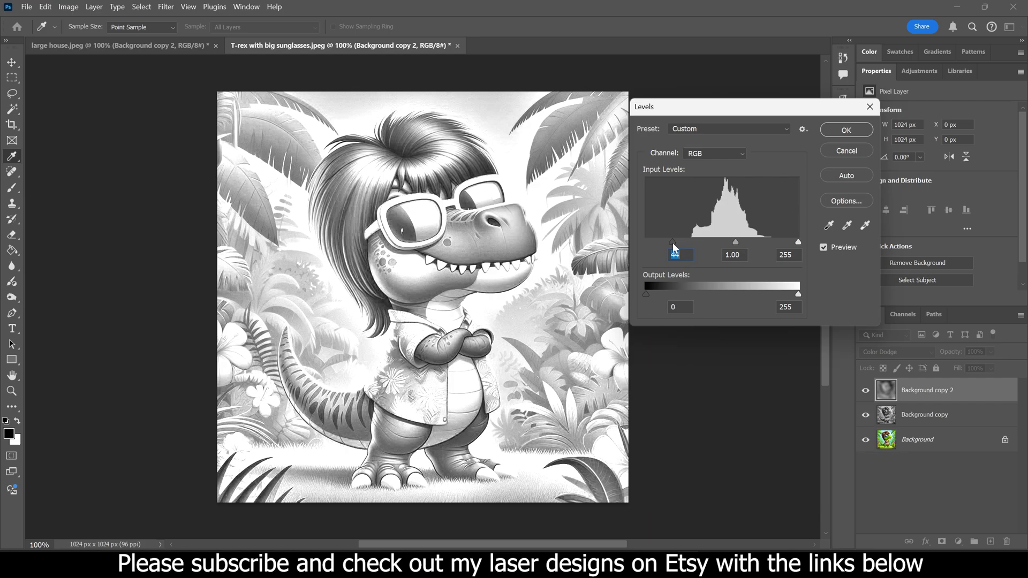
{"action": "left_click_drag", "start_coordinate": [738, 247], "coordinate": [728, 246]}
{"action": "left_click", "coordinate": [847, 130]}
{"action": "key", "text": "j"}
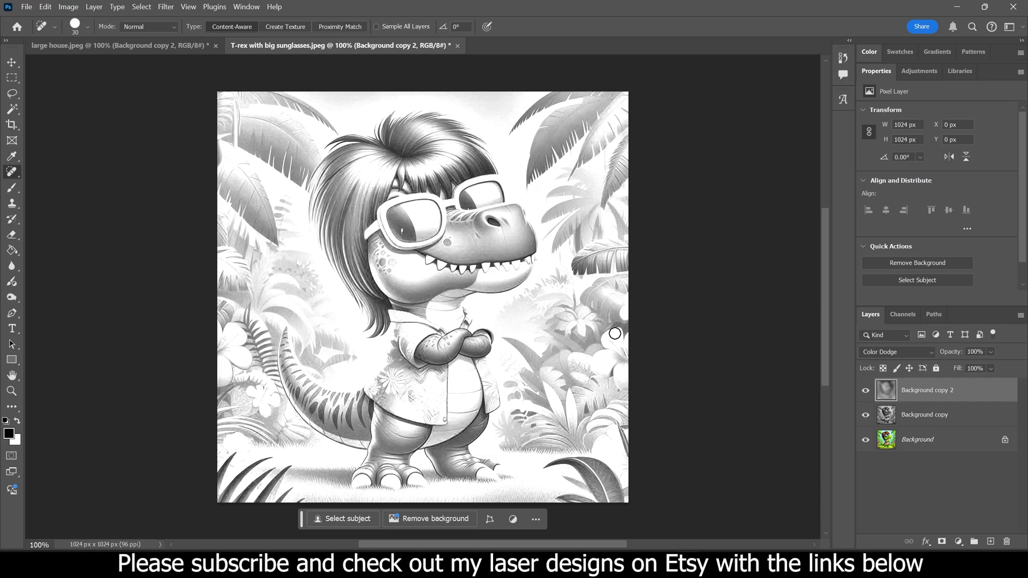
Darken the faint foliage and shading around the T-rex on Background copy 2 with the Burn tool, and deselect the layer.
{"action": "left_click", "coordinate": [12, 298]}
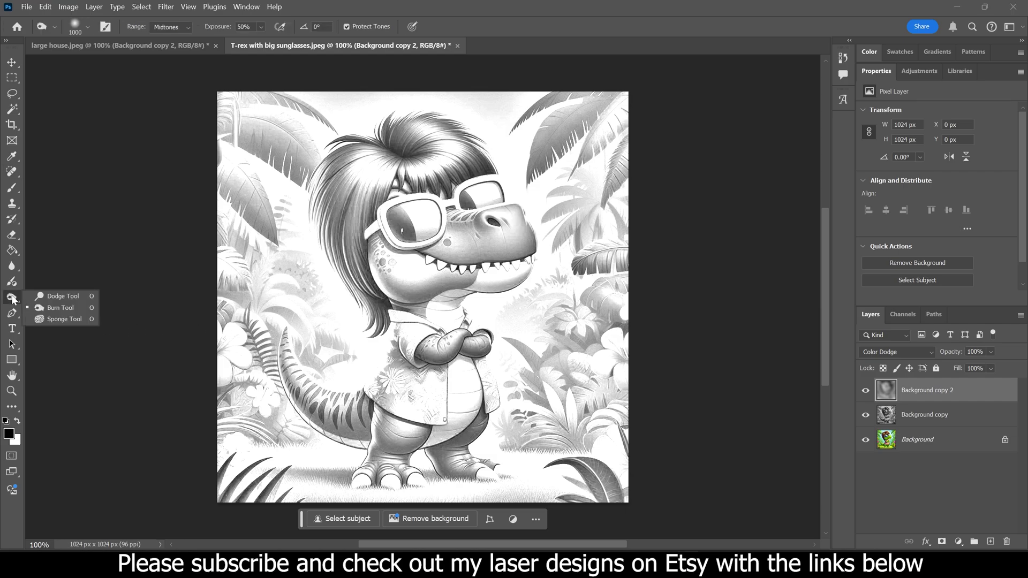
{"action": "left_click", "coordinate": [60, 308]}
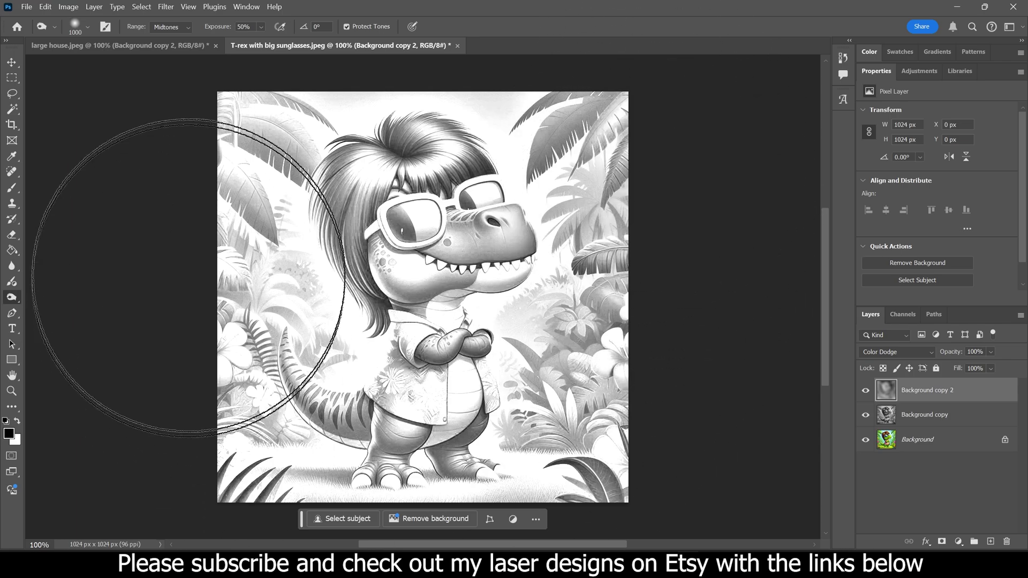
{"action": "left_click", "coordinate": [181, 187]}
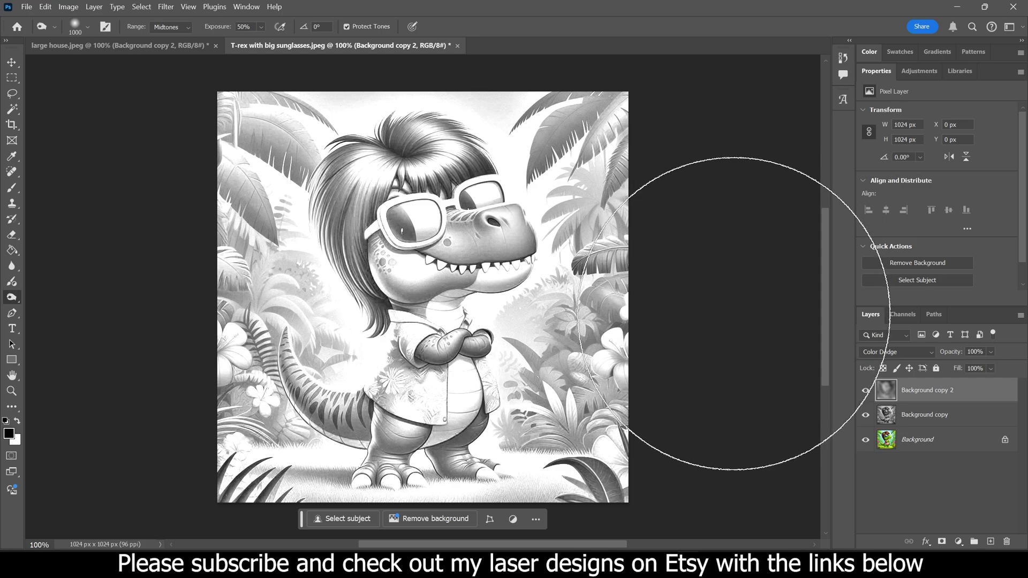
{"action": "left_click", "coordinate": [10, 64]}
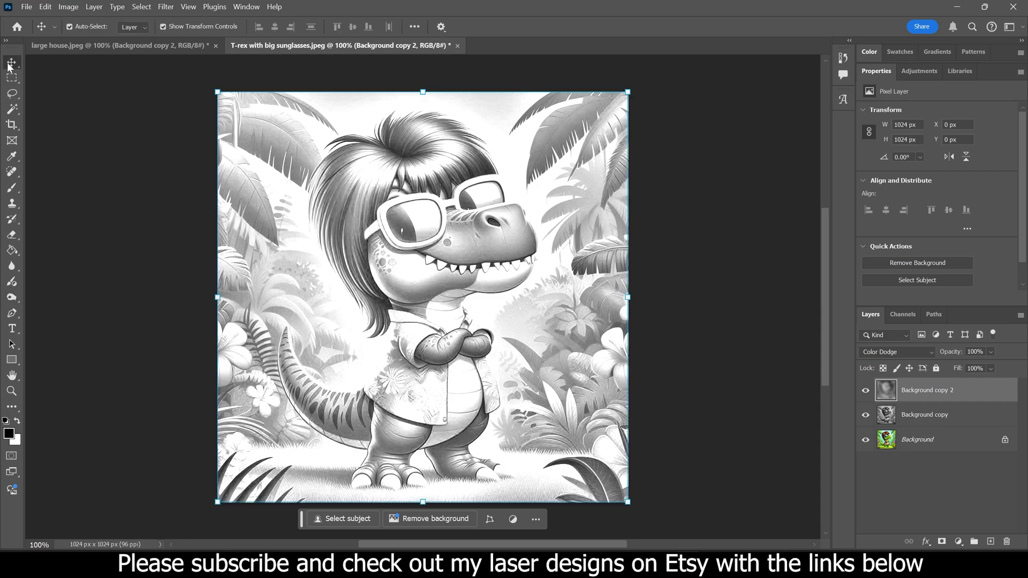
{"action": "left_click", "coordinate": [92, 310]}
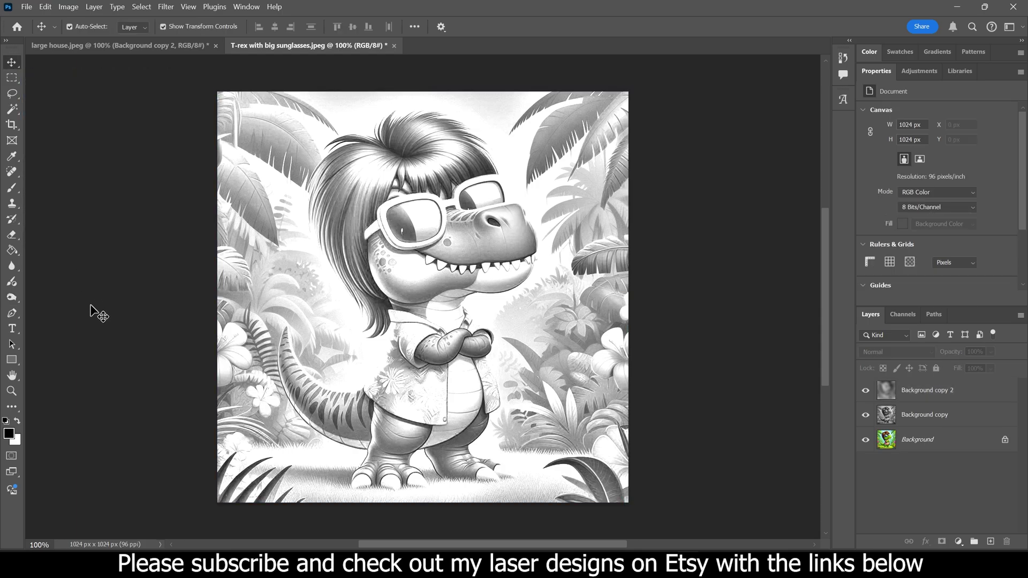